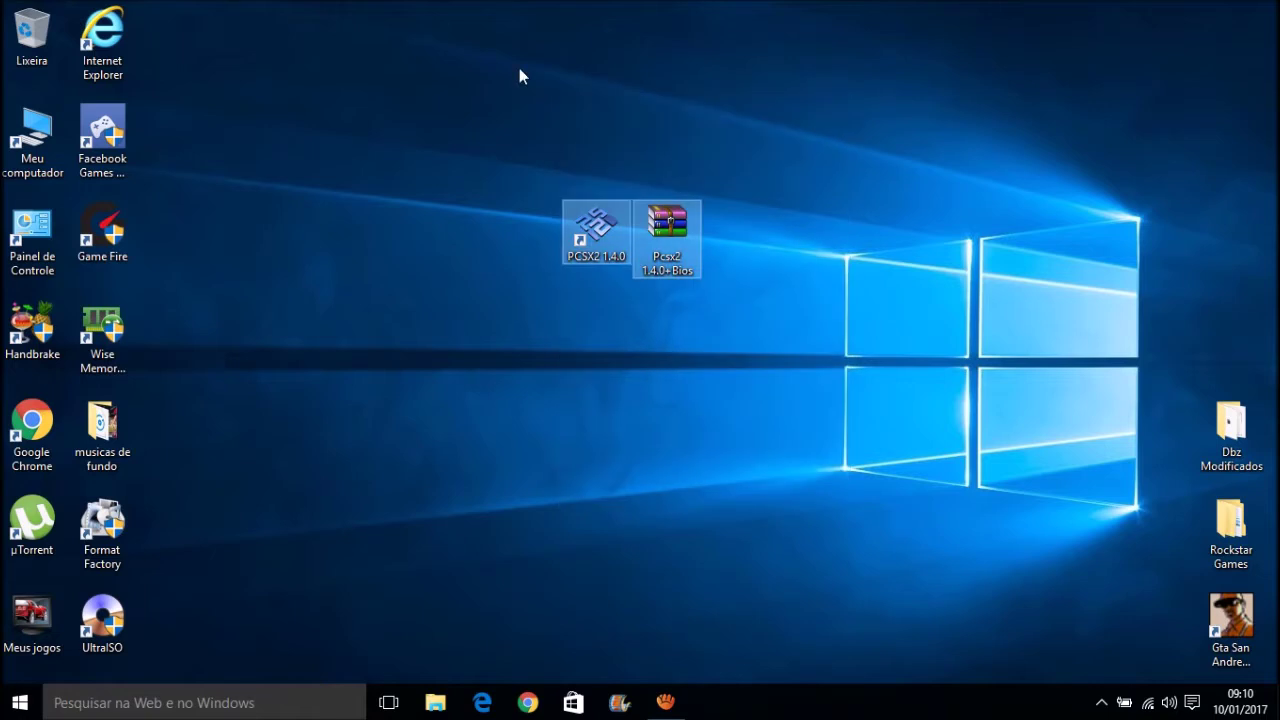
{"action": "left_click", "coordinate": [583, 187]}
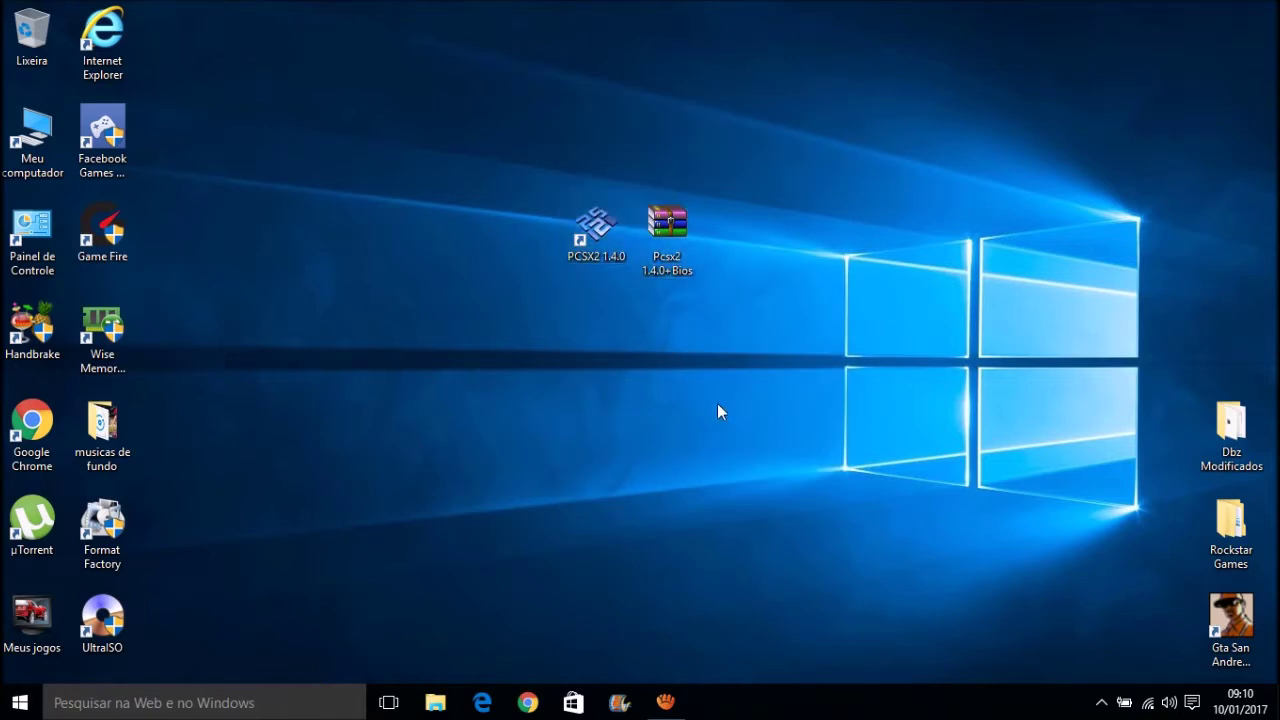
{"action": "left_click_drag", "start_coordinate": [959, 466], "coordinate": [477, 163]}
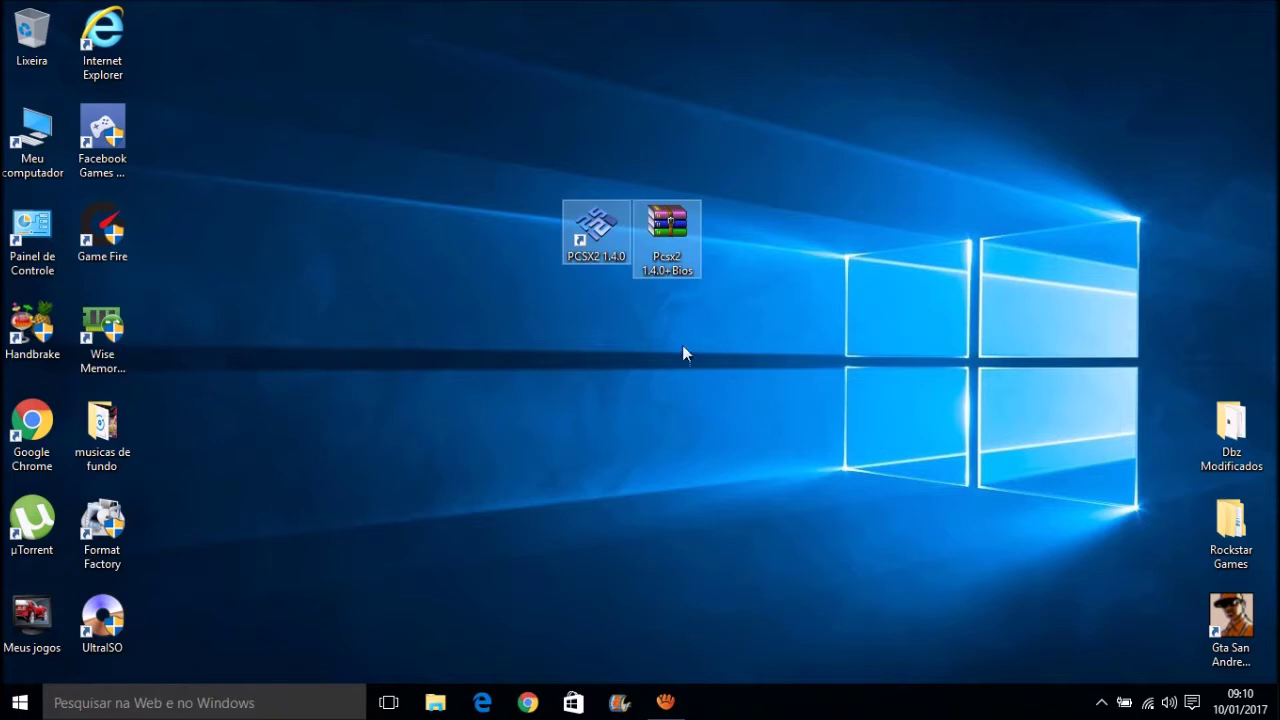
{"action": "left_click_drag", "start_coordinate": [735, 402], "coordinate": [563, 157]}
{"action": "left_click_drag", "start_coordinate": [700, 434], "coordinate": [500, 150]}
{"action": "left_click_drag", "start_coordinate": [709, 357], "coordinate": [554, 218]}
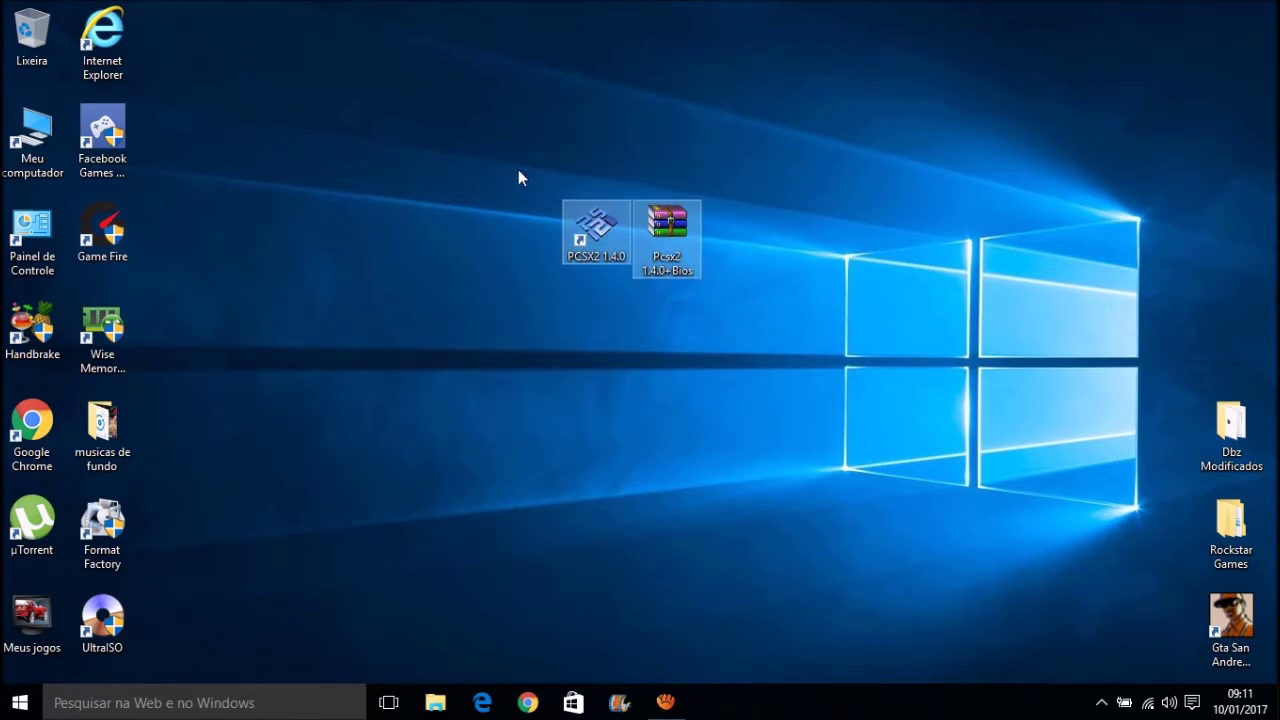
{"action": "left_click", "coordinate": [724, 508]}
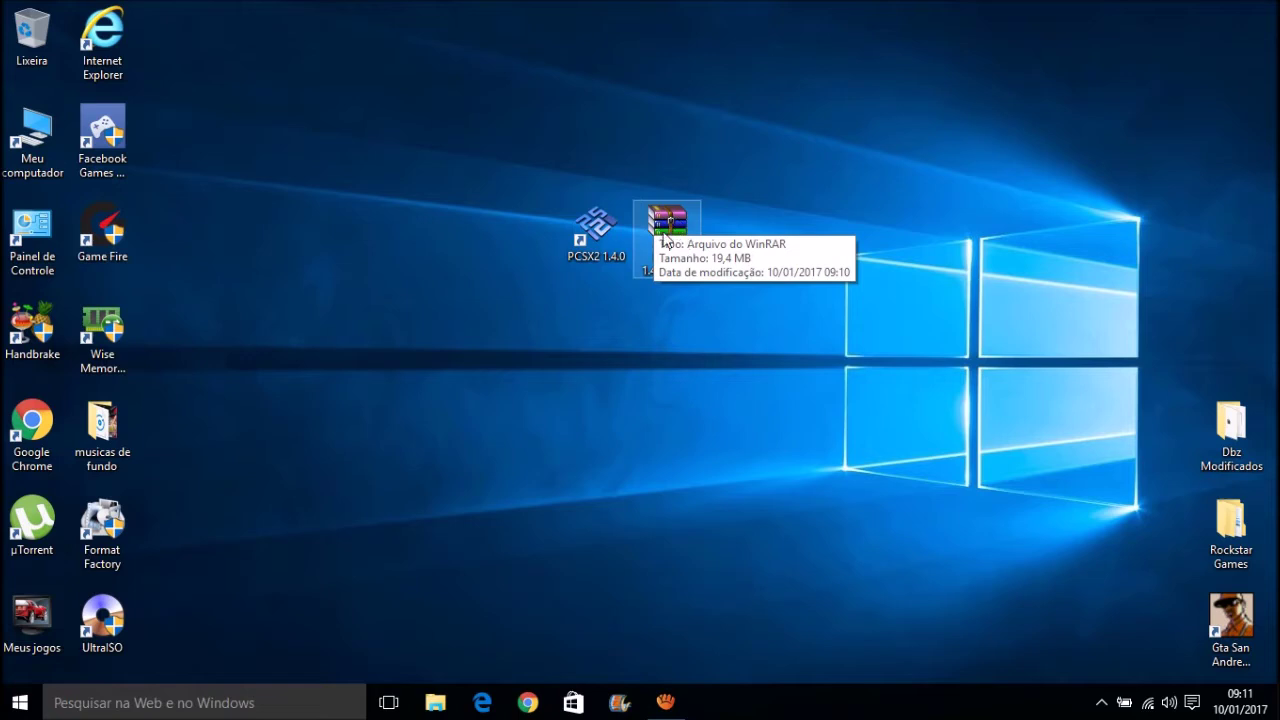
{"action": "left_click", "coordinate": [677, 252]}
{"action": "left_click_drag", "start_coordinate": [665, 246], "coordinate": [712, 226]}
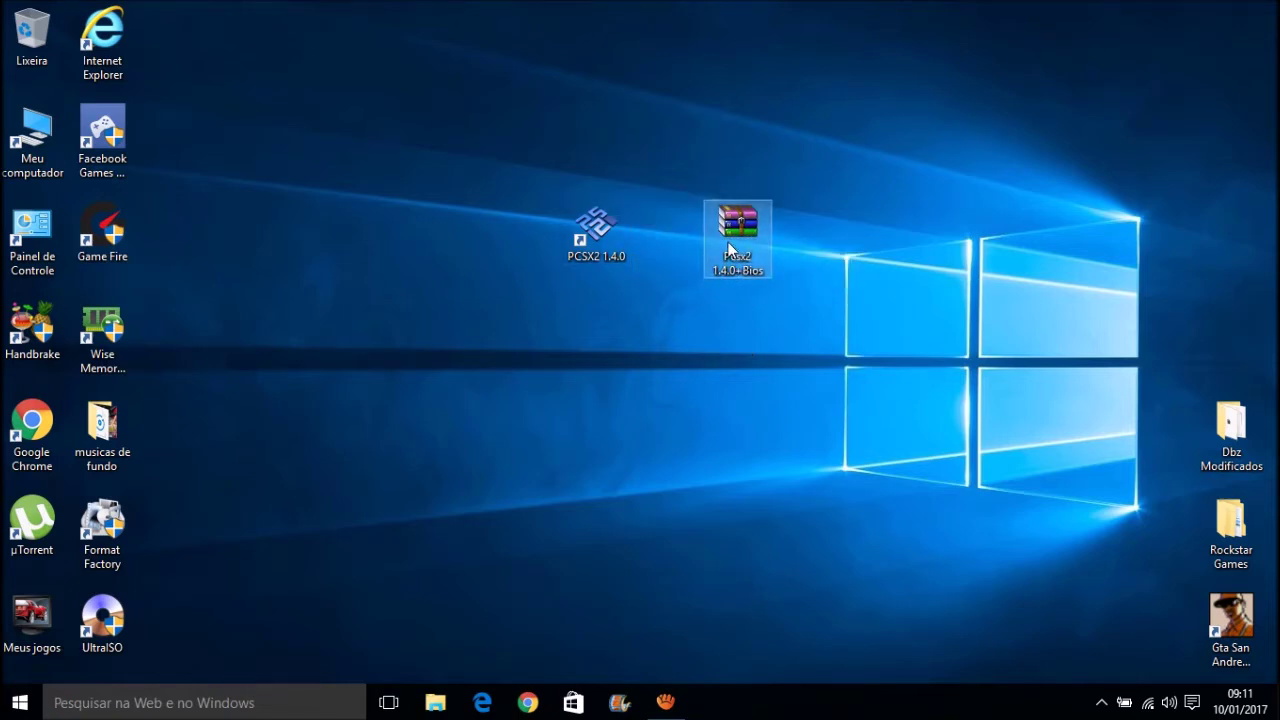
{"action": "left_click_drag", "start_coordinate": [704, 238], "coordinate": [664, 234]}
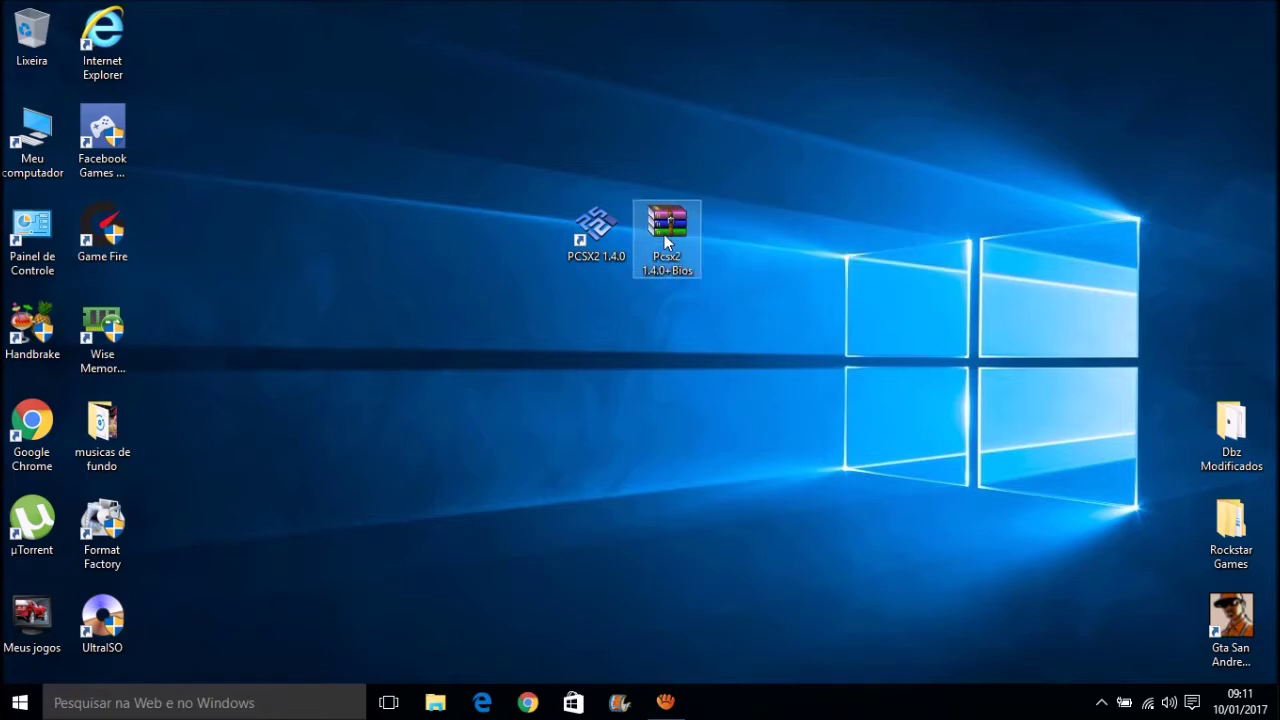
- Extract the Pcsx2 1.4.0+Bios archive to a folder on the desktop and reposition the folder and the PCSX2 1.4.0 shortcut near the archive
{"action": "right_click", "coordinate": [664, 234]}
{"action": "left_click", "coordinate": [688, 305]}
{"action": "left_click_drag", "start_coordinate": [175, 45], "coordinate": [590, 232]}
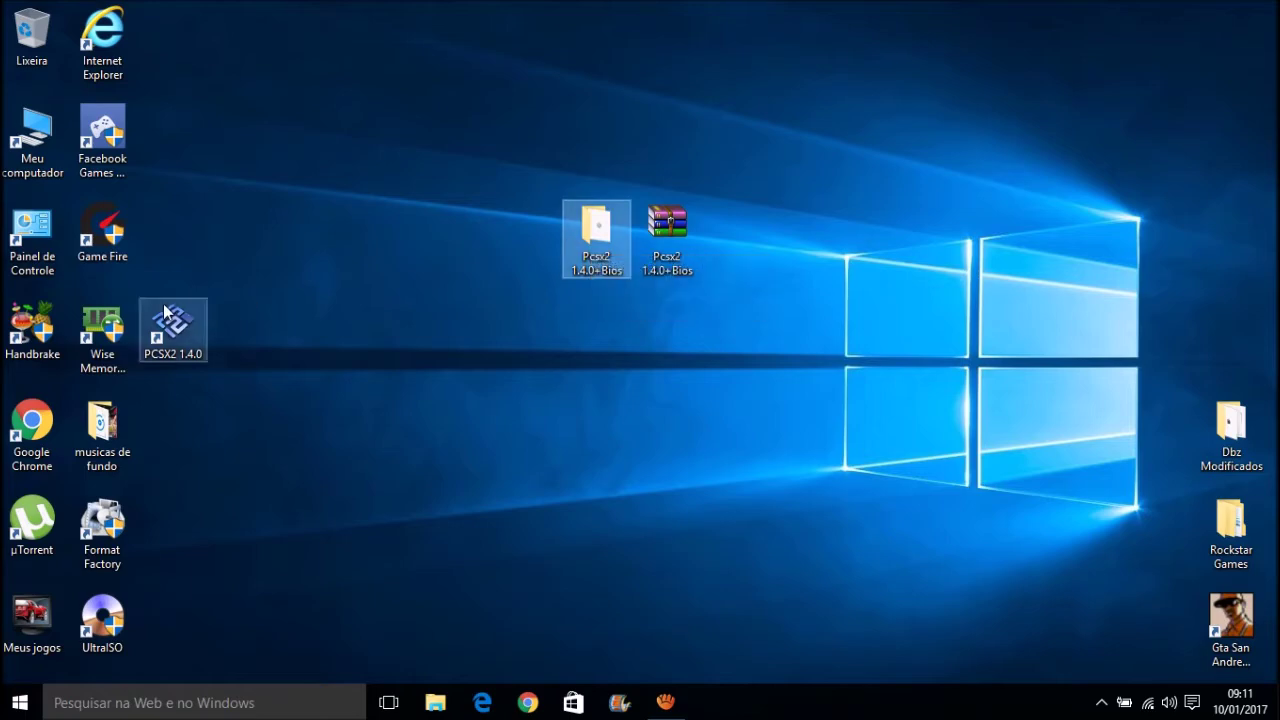
{"action": "left_click_drag", "start_coordinate": [173, 325], "coordinate": [450, 230]}
- Launch the PCSX2 1.4.0 installer from the extracted folder, review its component and install location pages, and cancel the setup
{"action": "double_click", "coordinate": [609, 231]}
{"action": "right_click", "coordinate": [508, 245]}
{"action": "left_click", "coordinate": [531, 244]}
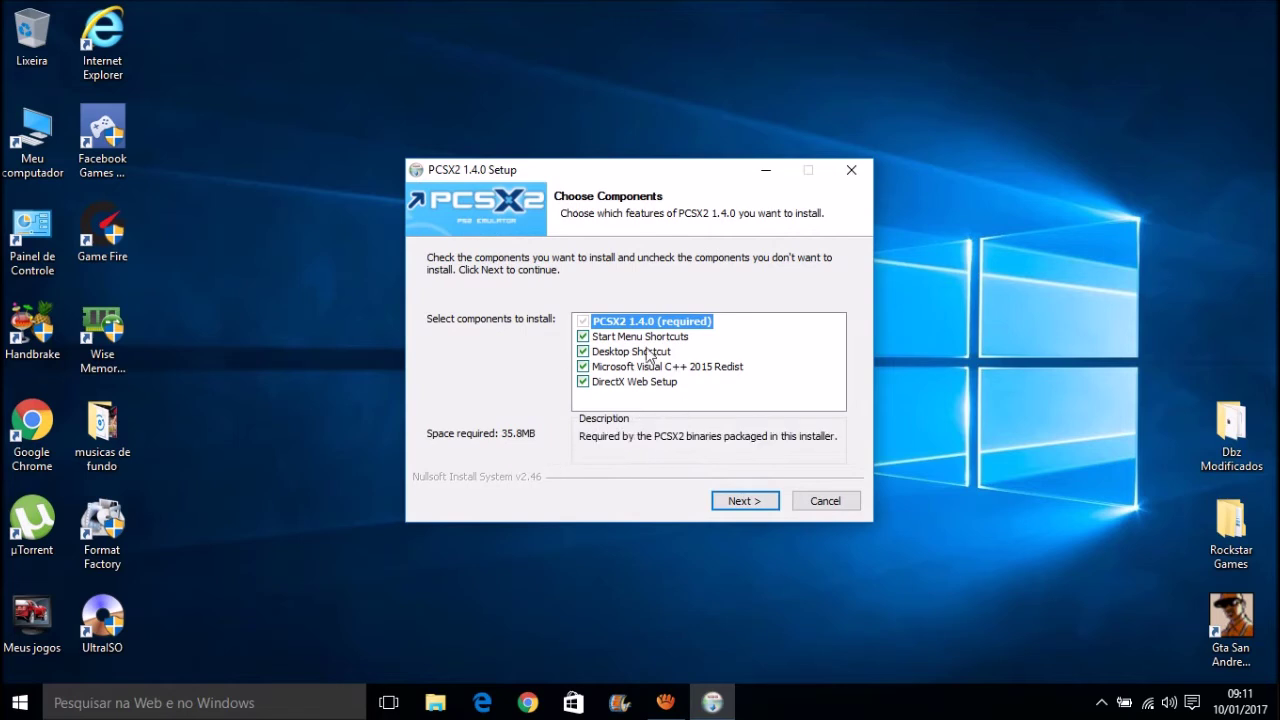
{"action": "left_click", "coordinate": [741, 503]}
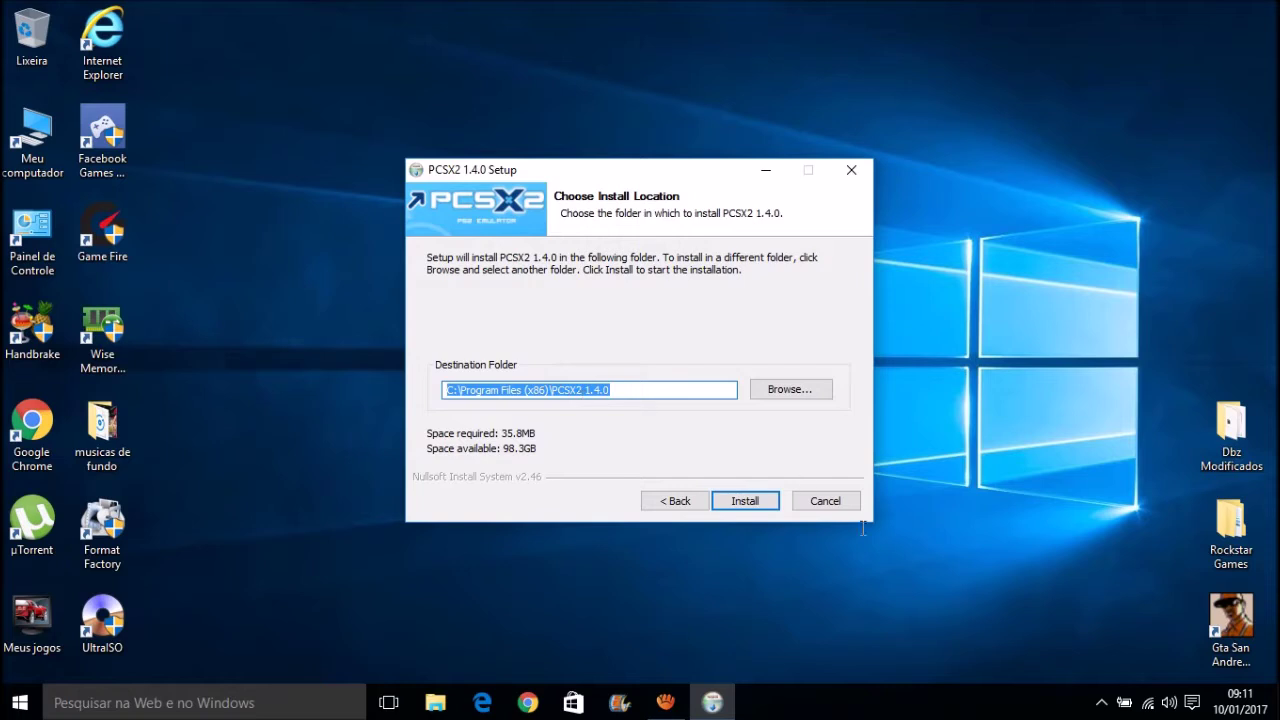
{"action": "left_click", "coordinate": [825, 503]}
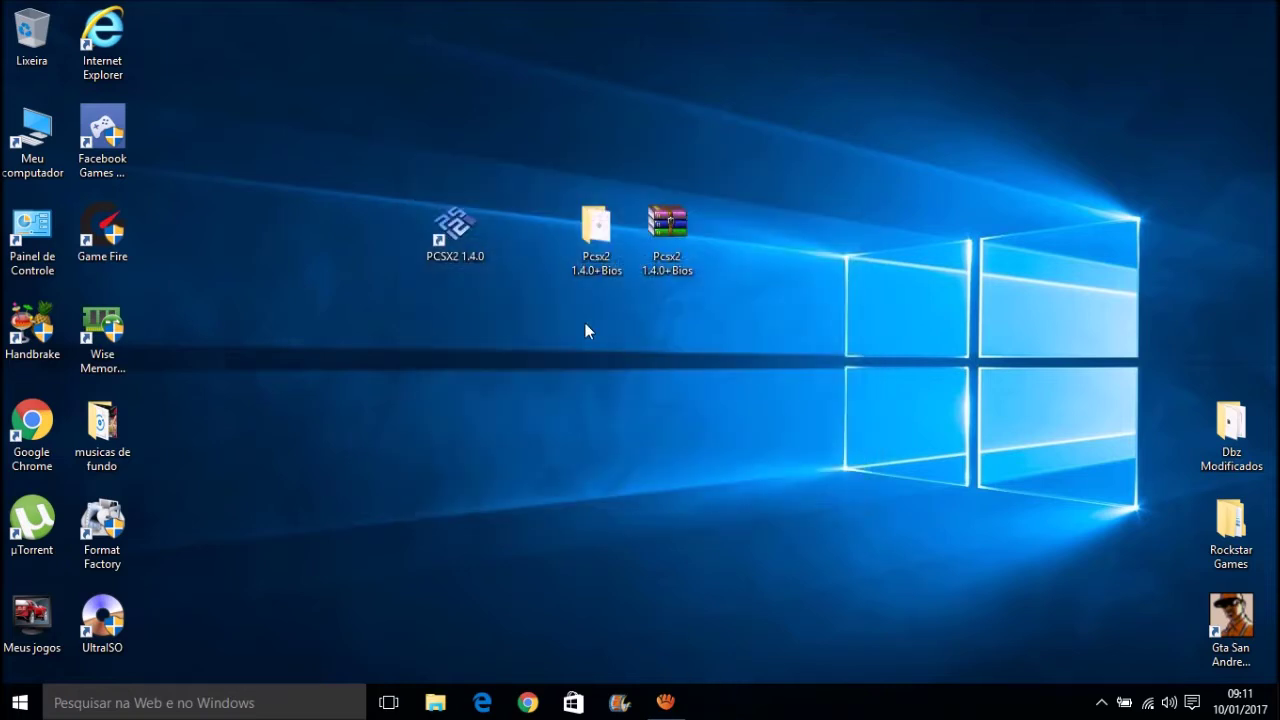
{"action": "left_click", "coordinate": [455, 235]}
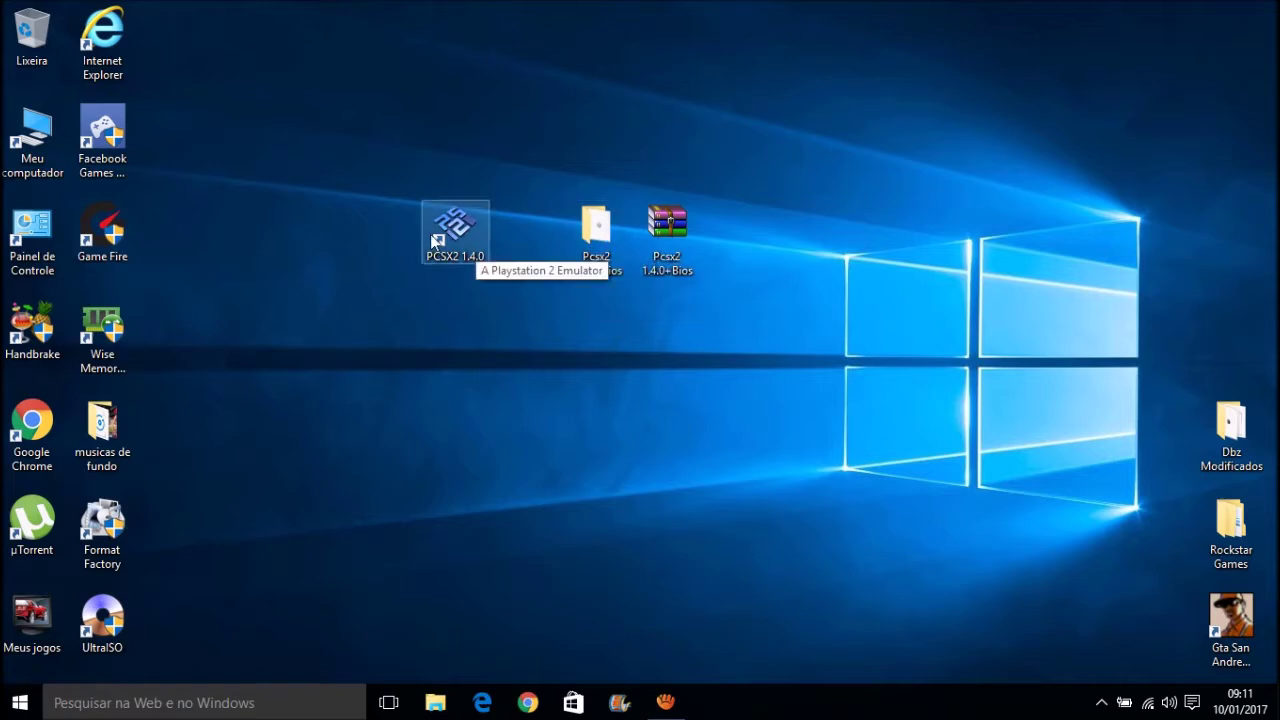
{"action": "left_click_drag", "start_coordinate": [484, 302], "coordinate": [344, 86]}
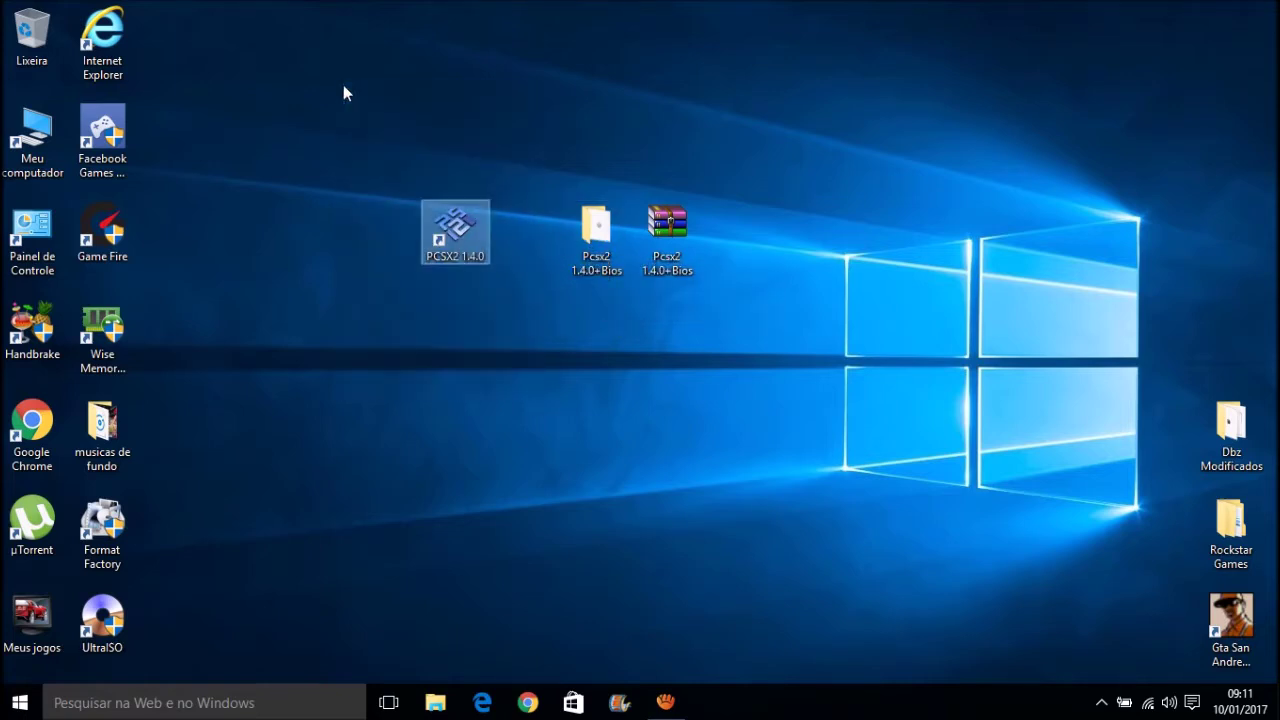
- Copy all the BIOS files from the Bios subfolder of the extracted Pcsx2 1.4.0+Bios folder
{"action": "double_click", "coordinate": [592, 258]}
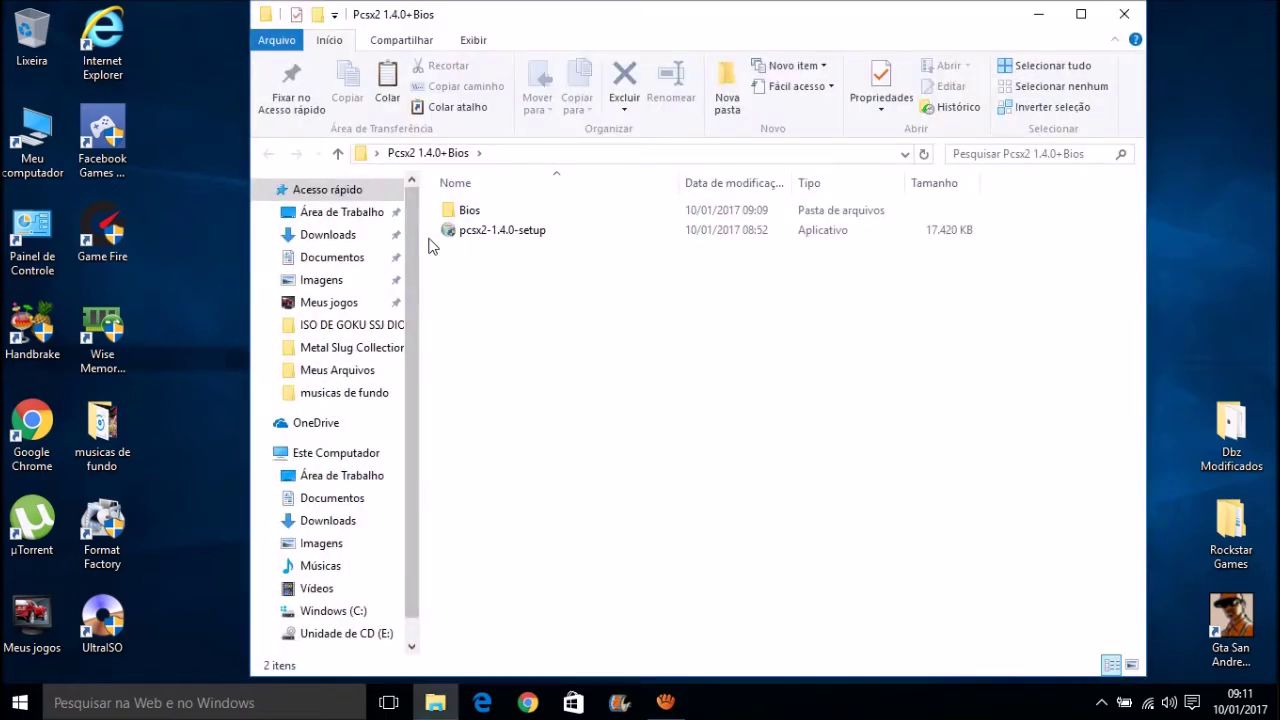
{"action": "left_click", "coordinate": [468, 211]}
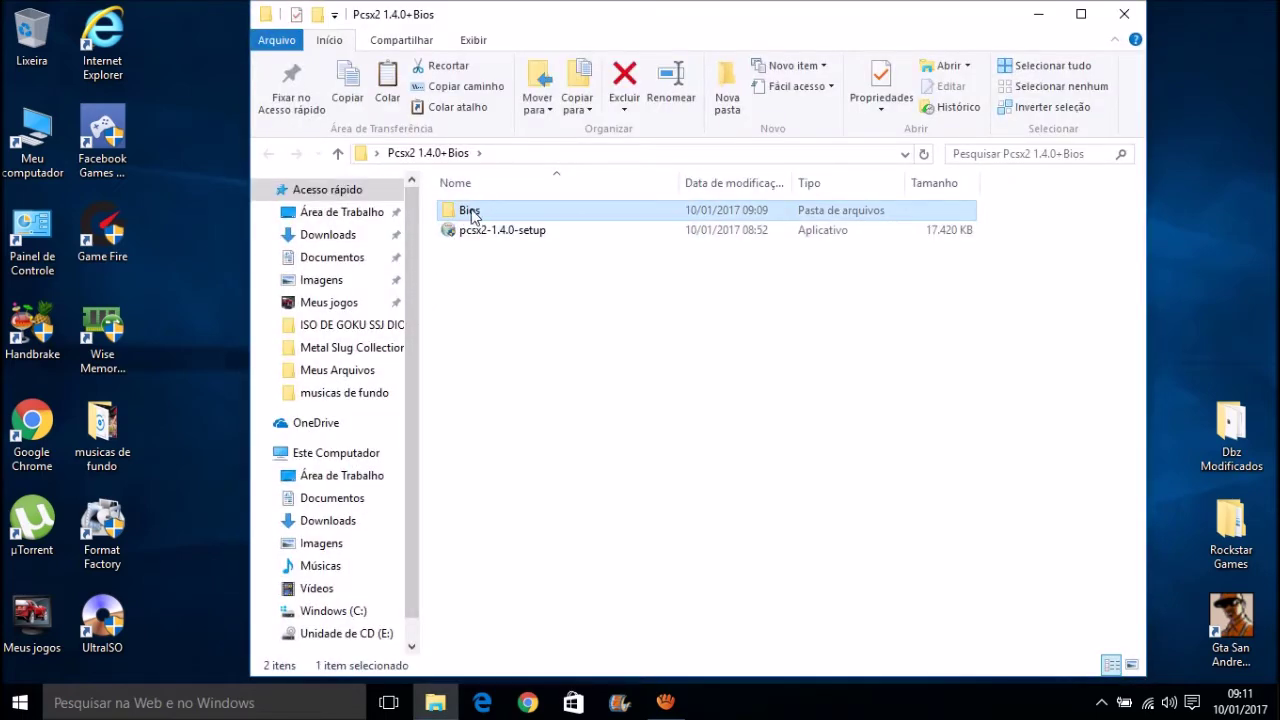
{"action": "double_click", "coordinate": [472, 213]}
{"action": "left_click_drag", "start_coordinate": [518, 368], "coordinate": [474, 208]}
{"action": "right_click", "coordinate": [450, 208]}
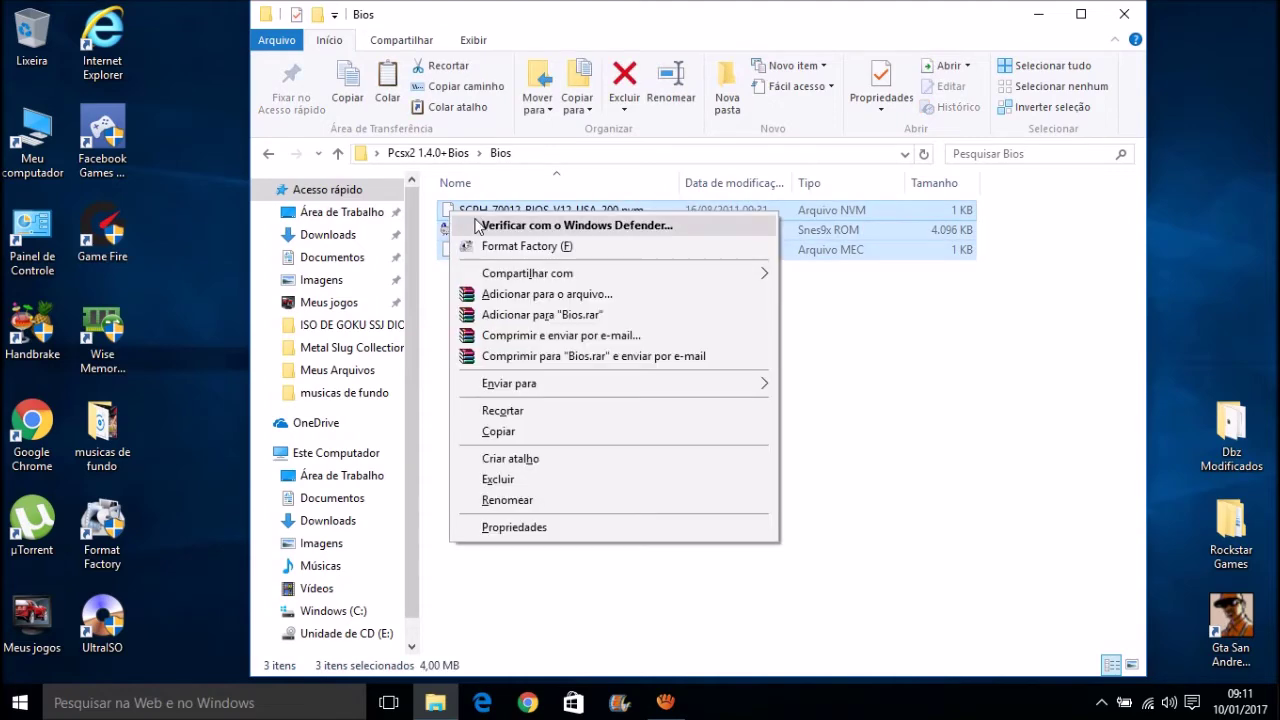
{"action": "left_click", "coordinate": [498, 431]}
- Paste the copied BIOS files into the bios folder under Documents\PCSX2 and close the file window
{"action": "left_click", "coordinate": [337, 259]}
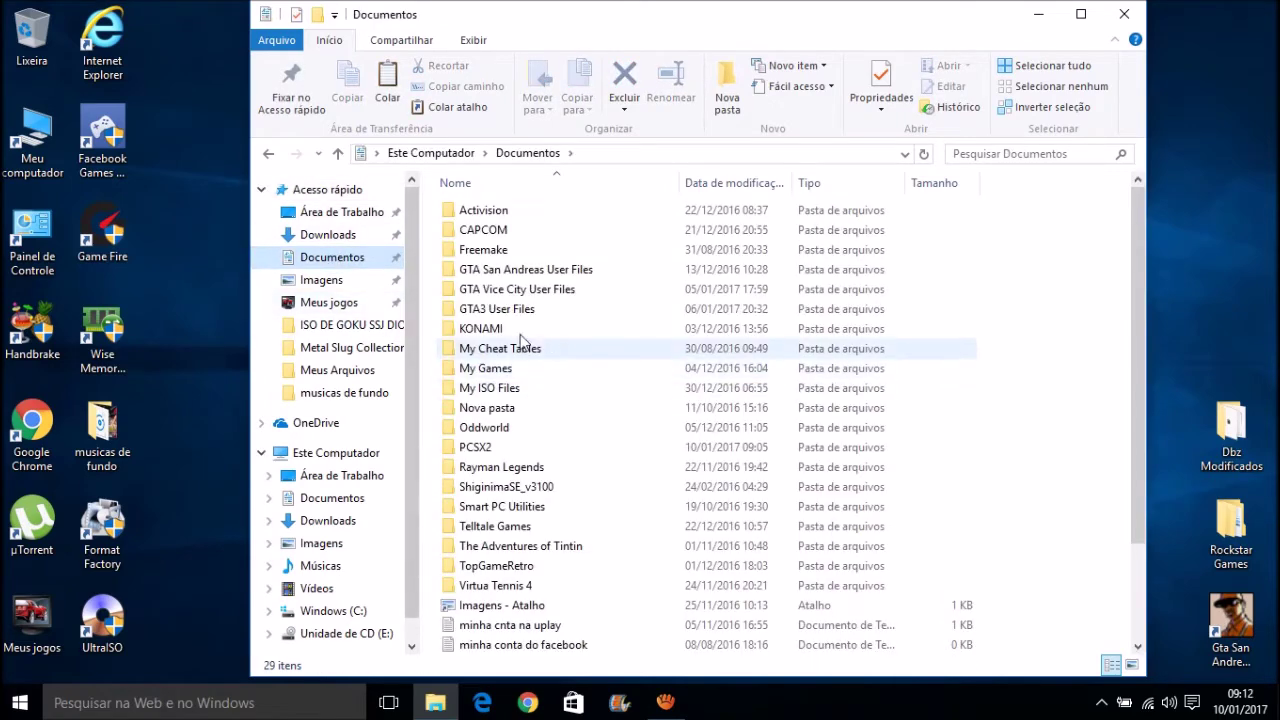
{"action": "double_click", "coordinate": [465, 452]}
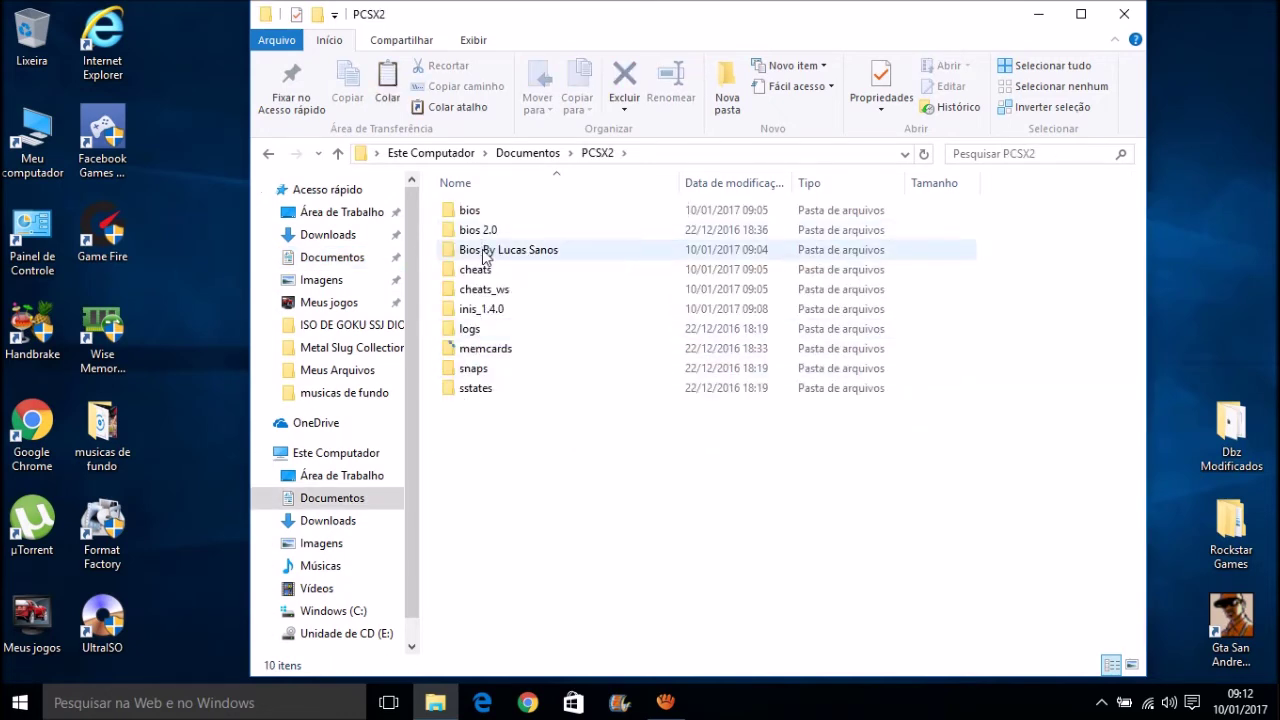
{"action": "double_click", "coordinate": [470, 212]}
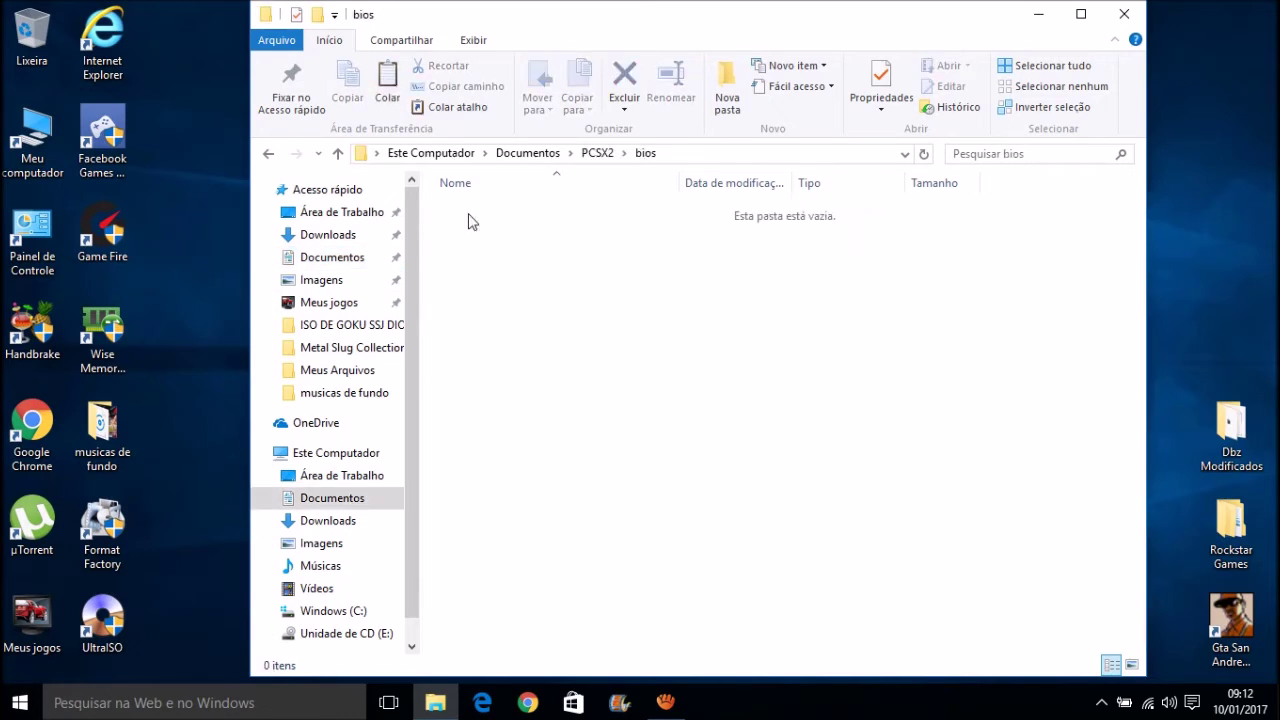
{"action": "right_click", "coordinate": [626, 428]}
{"action": "left_click", "coordinate": [474, 304]}
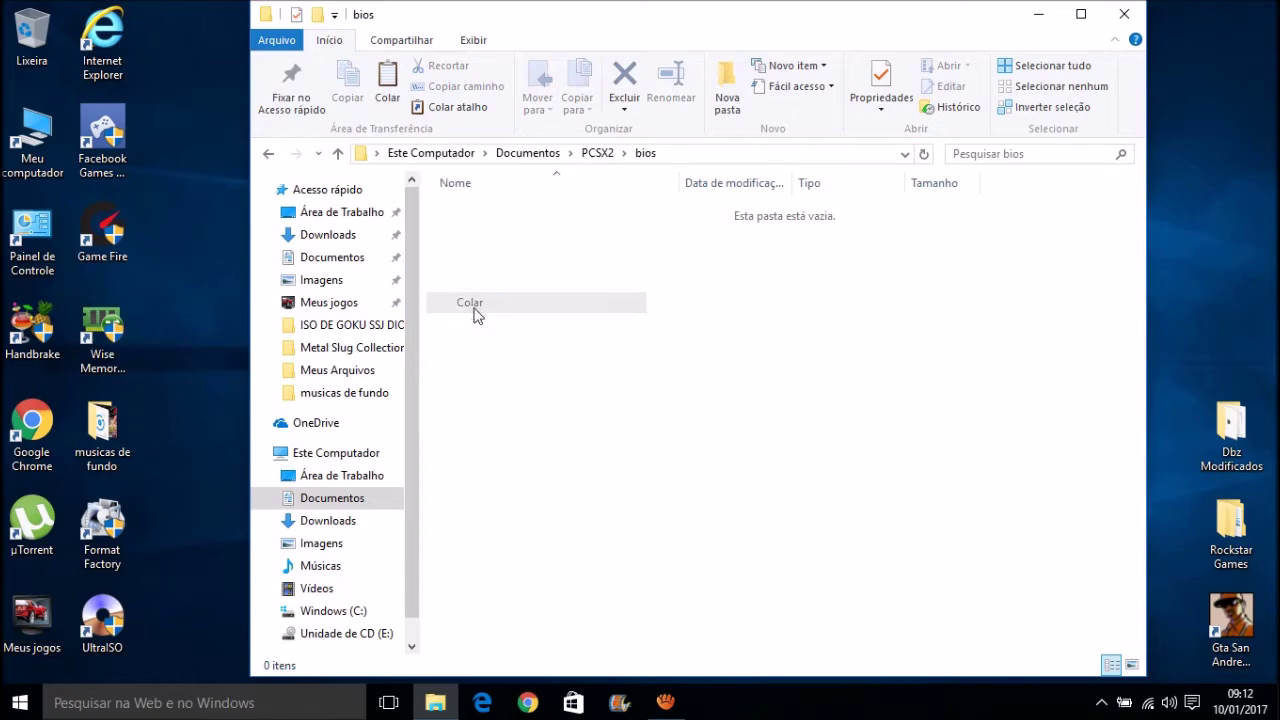
{"action": "left_click", "coordinate": [883, 327]}
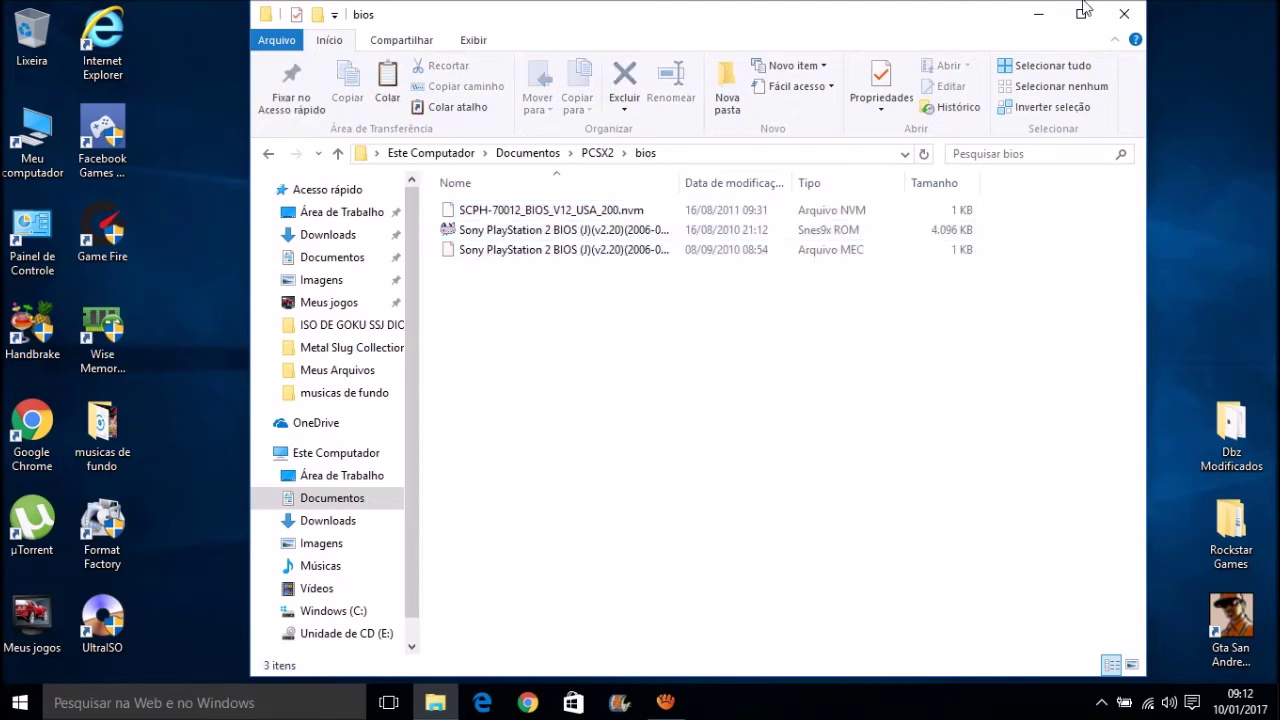
{"action": "left_click", "coordinate": [1124, 14]}
- Run PCSX2 1.4.0 as administrator and apply Portuguese (Brazilian) as the language in the first-time configuration wizard
{"action": "right_click", "coordinate": [456, 240]}
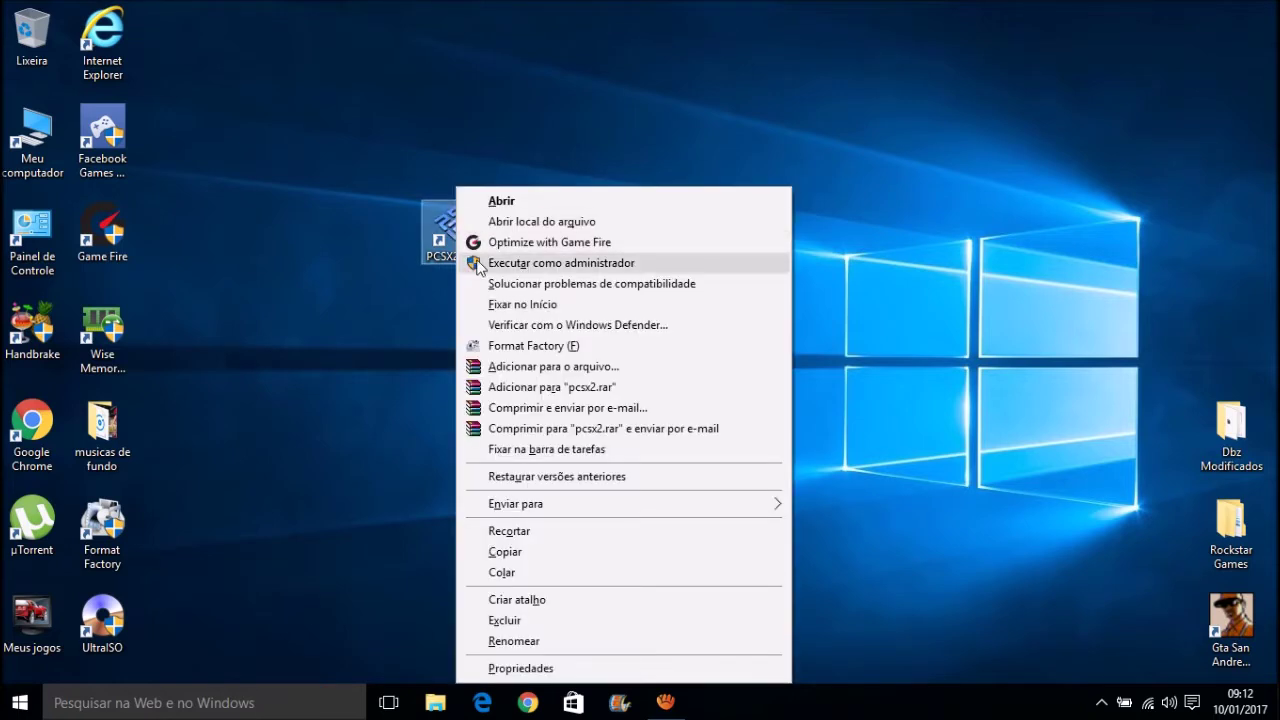
{"action": "left_click", "coordinate": [540, 263]}
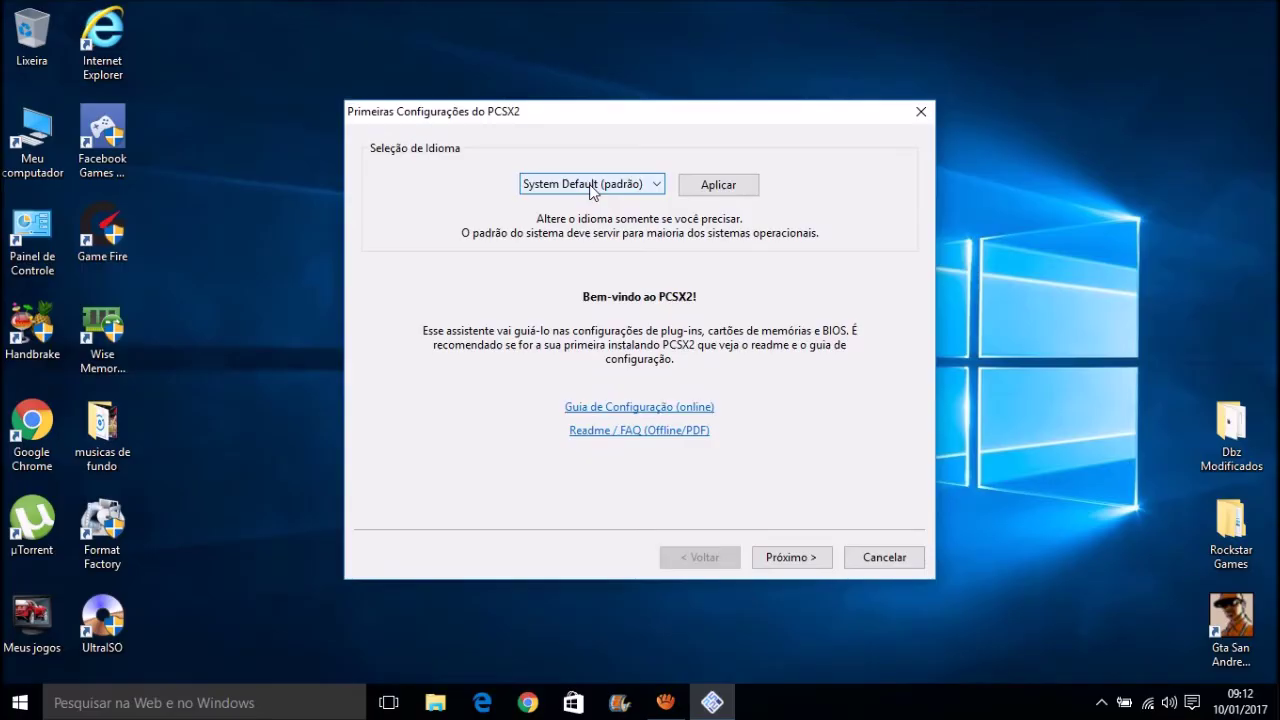
{"action": "left_click", "coordinate": [590, 186]}
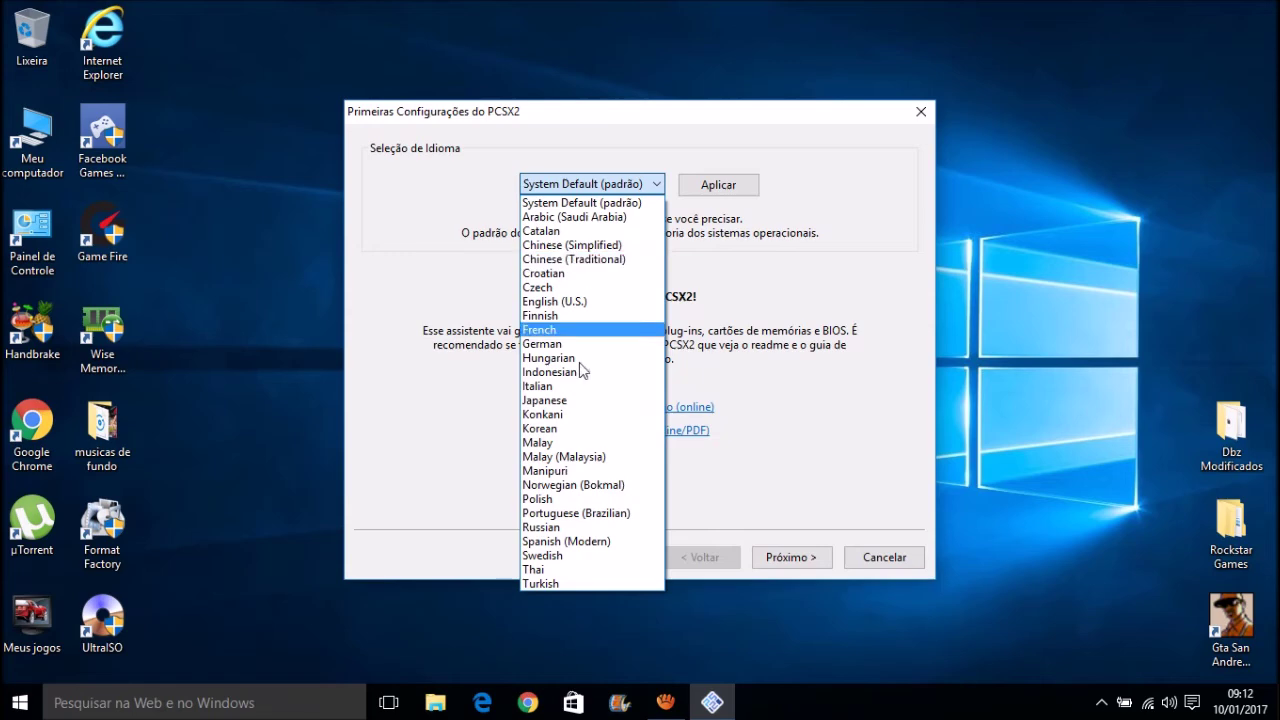
{"action": "left_click", "coordinate": [572, 514]}
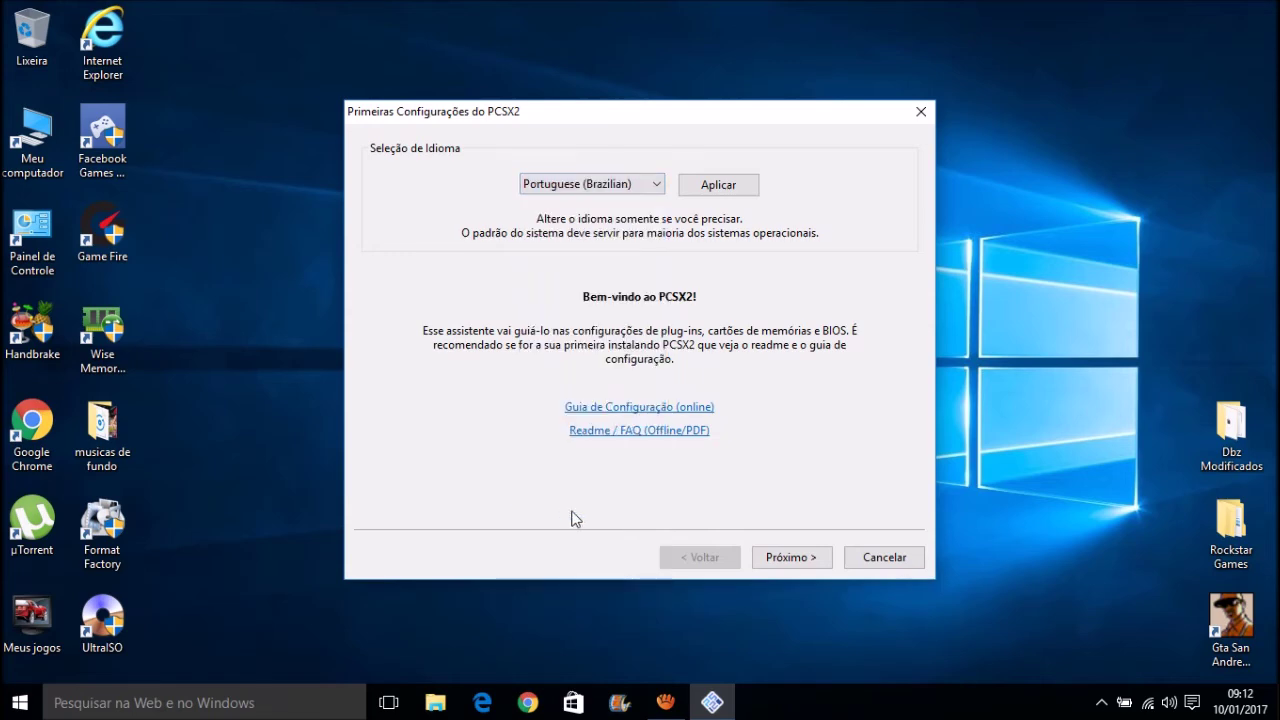
{"action": "left_click", "coordinate": [716, 190]}
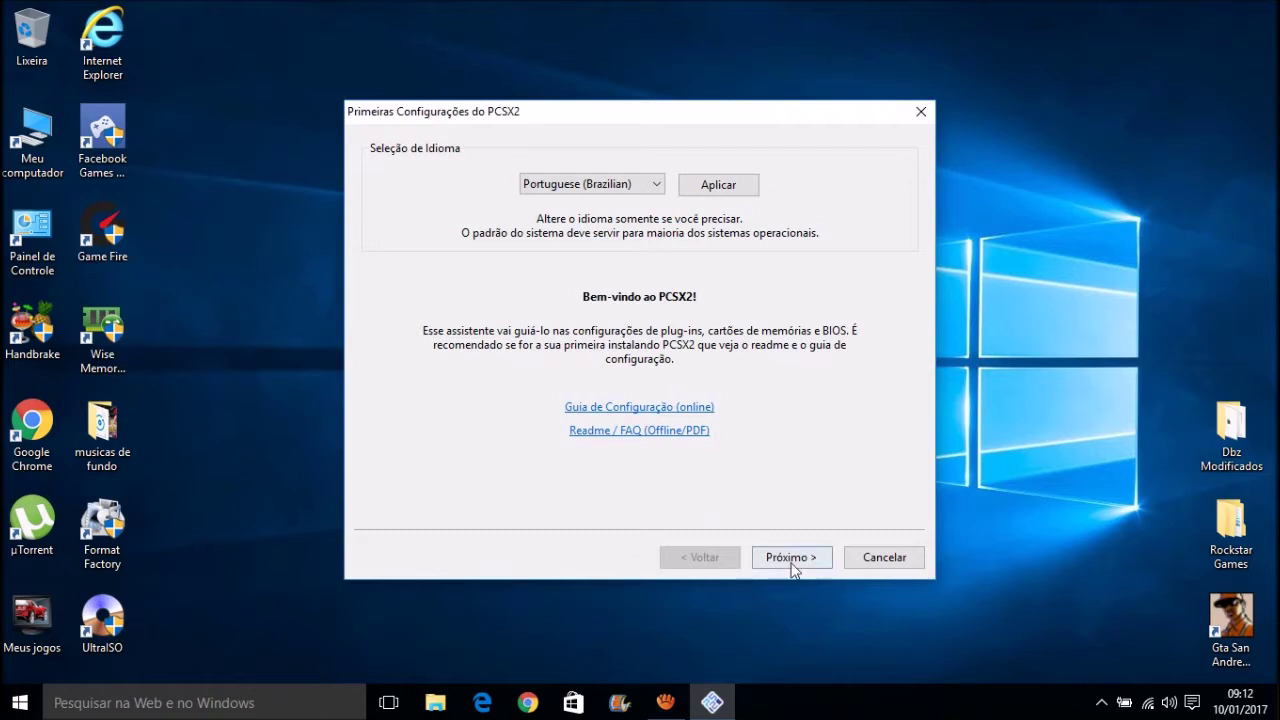
- Overwrite the existing PCSX2 settings with the defaults and accept the default plug-ins to reach the BIOS selection
{"action": "left_click", "coordinate": [792, 562]}
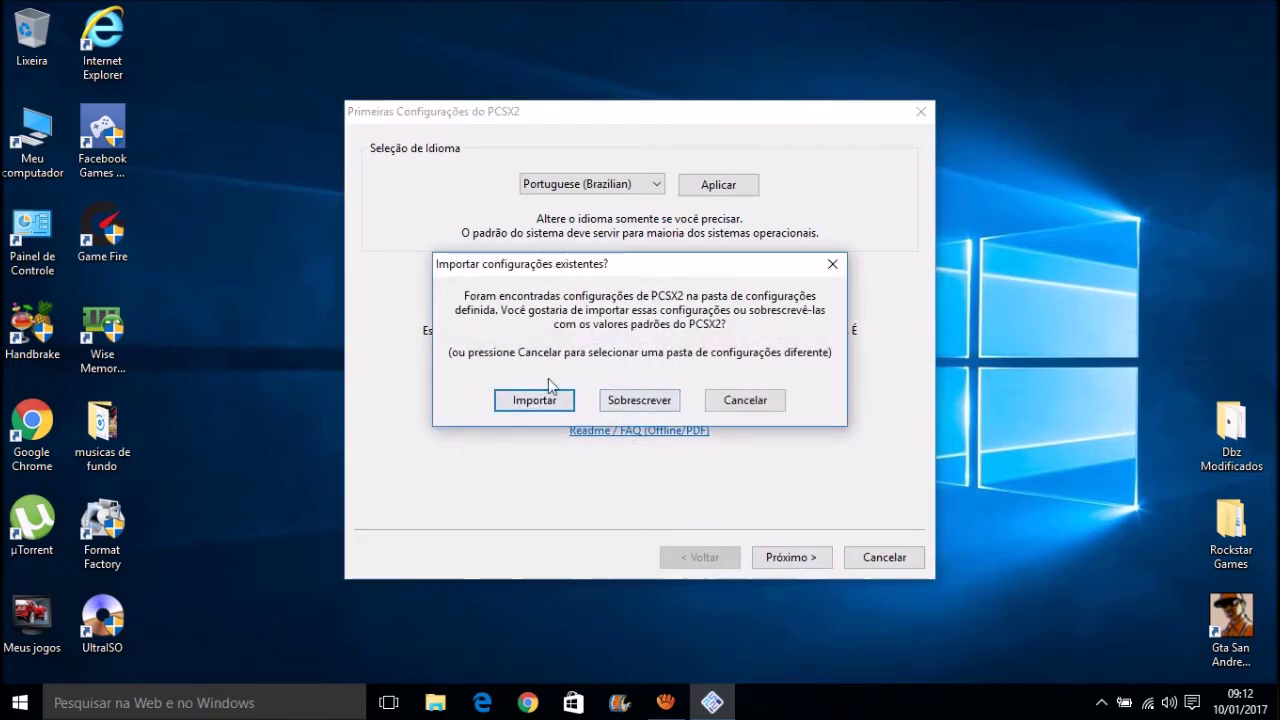
{"action": "left_click", "coordinate": [647, 400]}
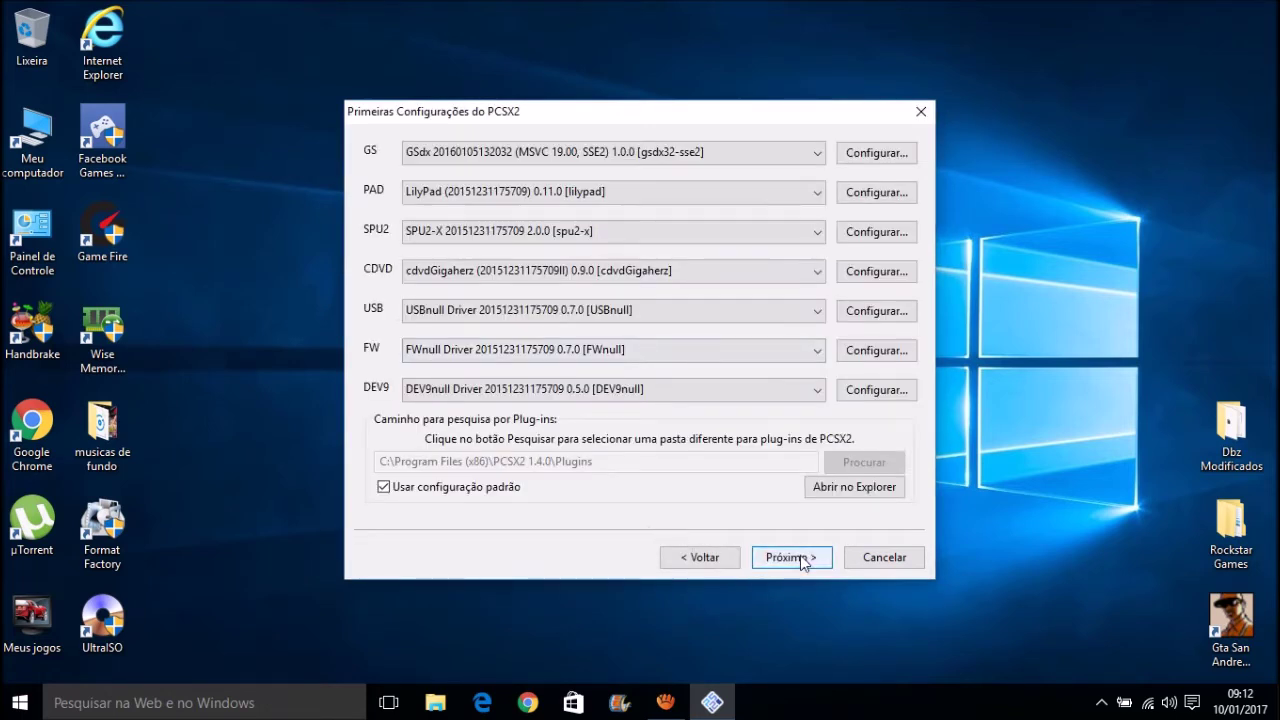
{"action": "left_click", "coordinate": [800, 557]}
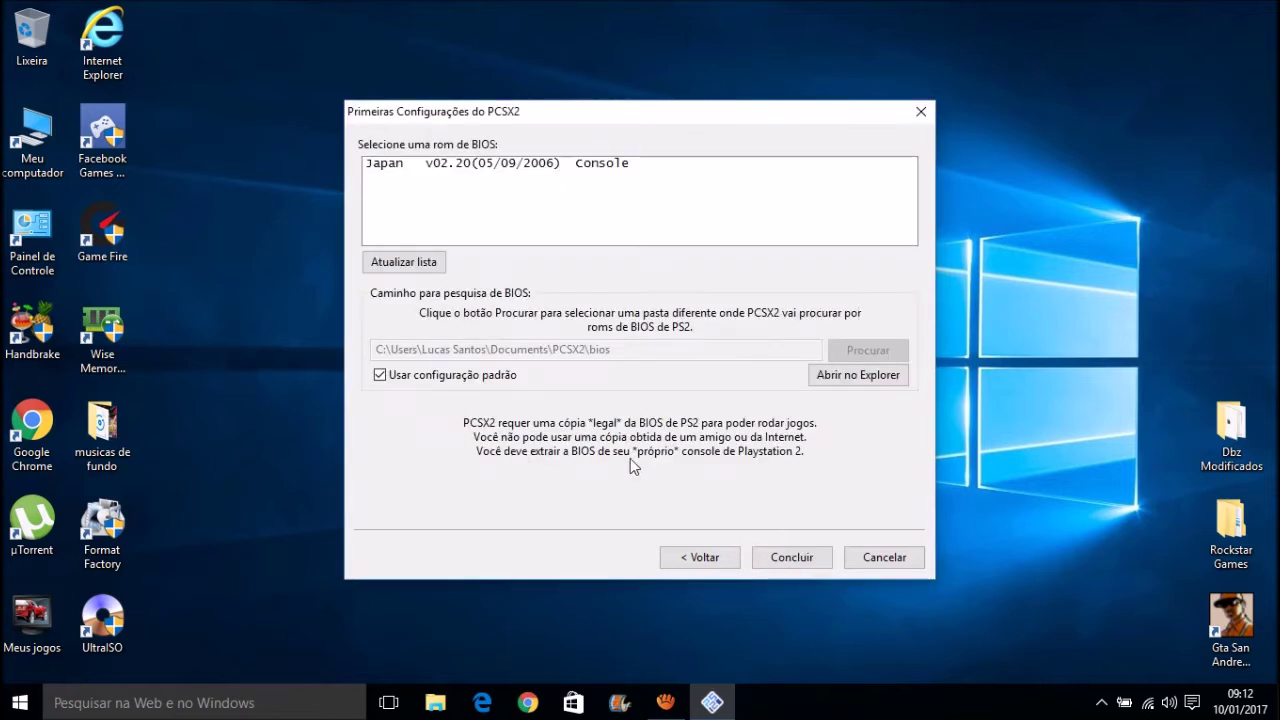
- Turn off the default BIOS search path and choose the Documents\PCSX2\bios folder as the BIOS location
{"action": "left_click", "coordinate": [380, 375]}
{"action": "left_click", "coordinate": [867, 352]}
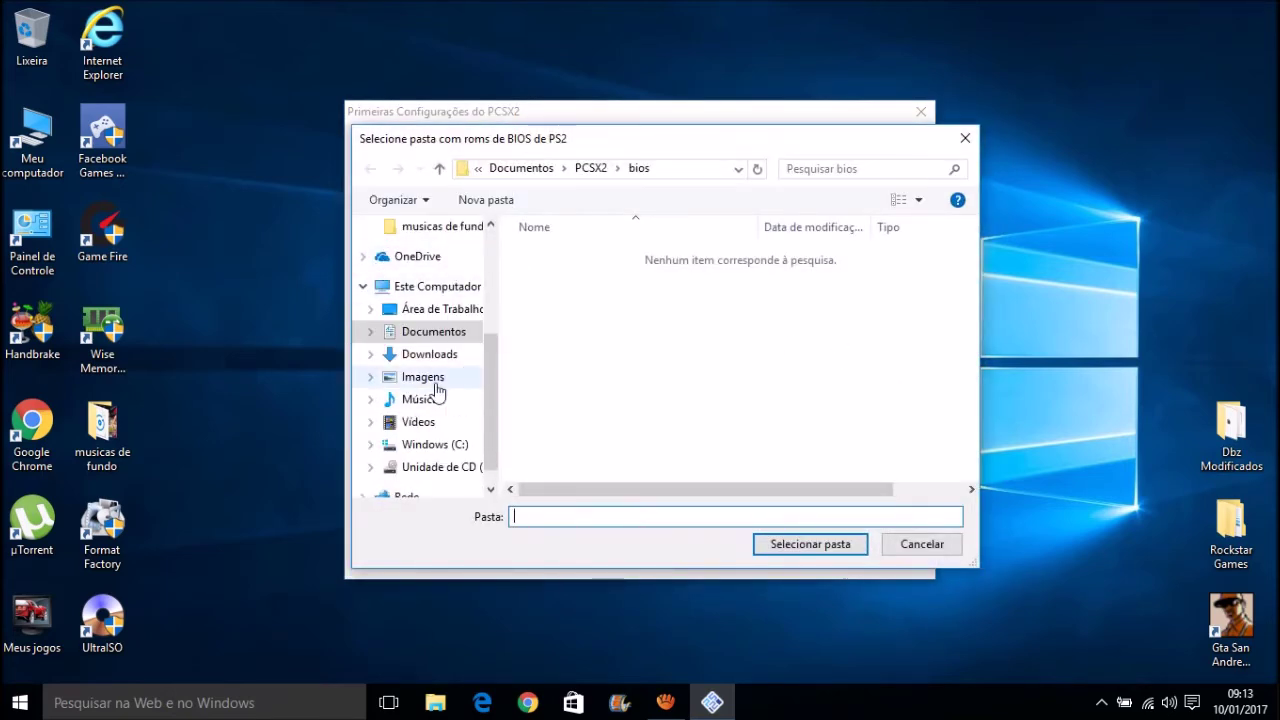
{"action": "left_click", "coordinate": [420, 333]}
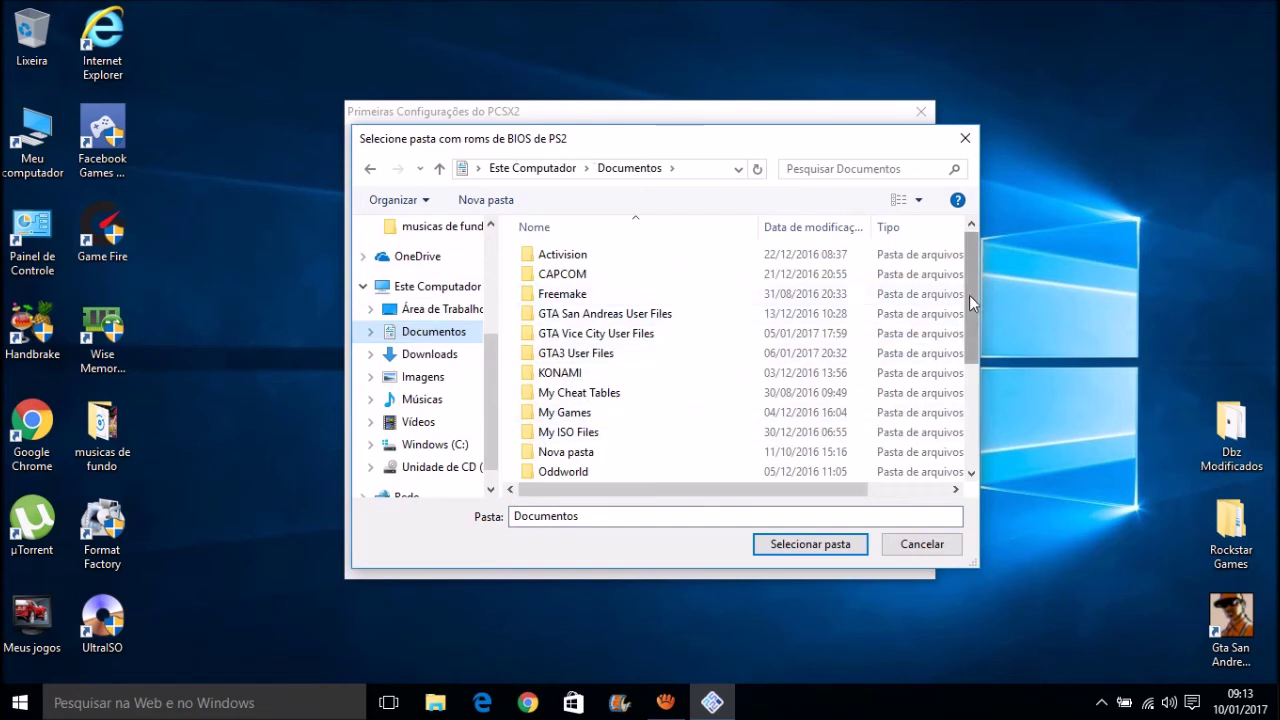
{"action": "left_click_drag", "start_coordinate": [969, 295], "coordinate": [967, 357]}
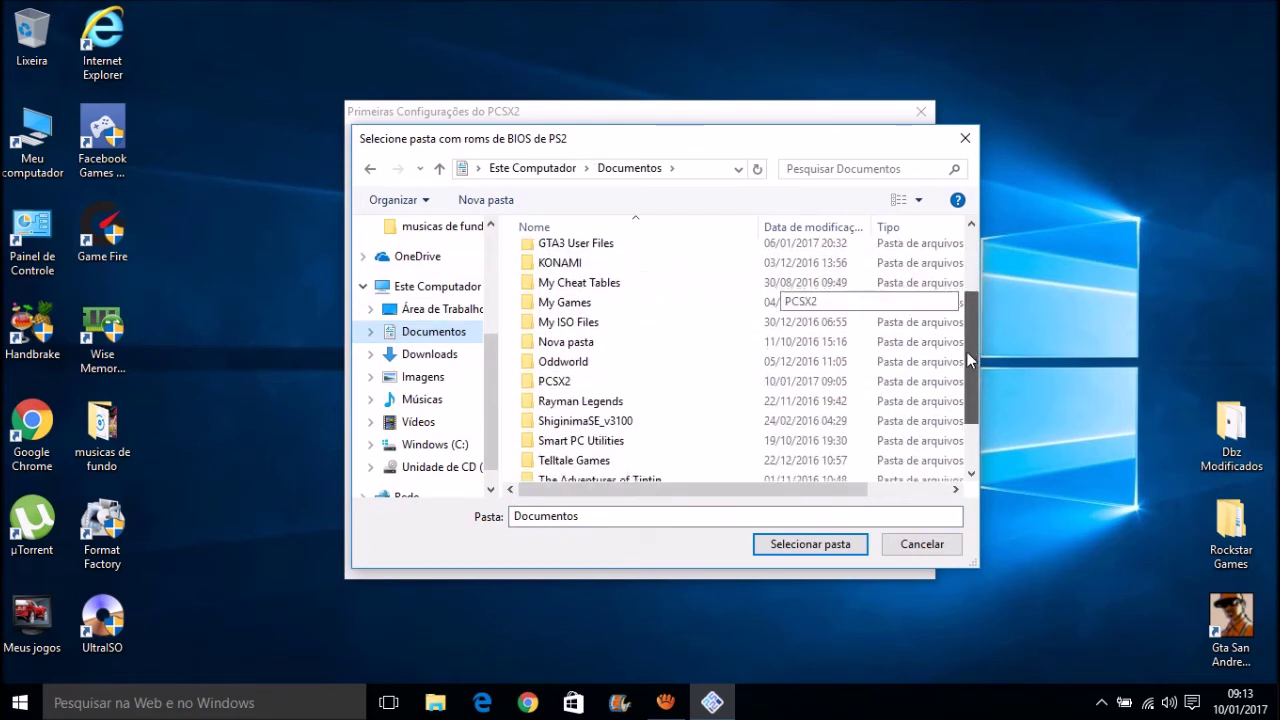
{"action": "double_click", "coordinate": [554, 378]}
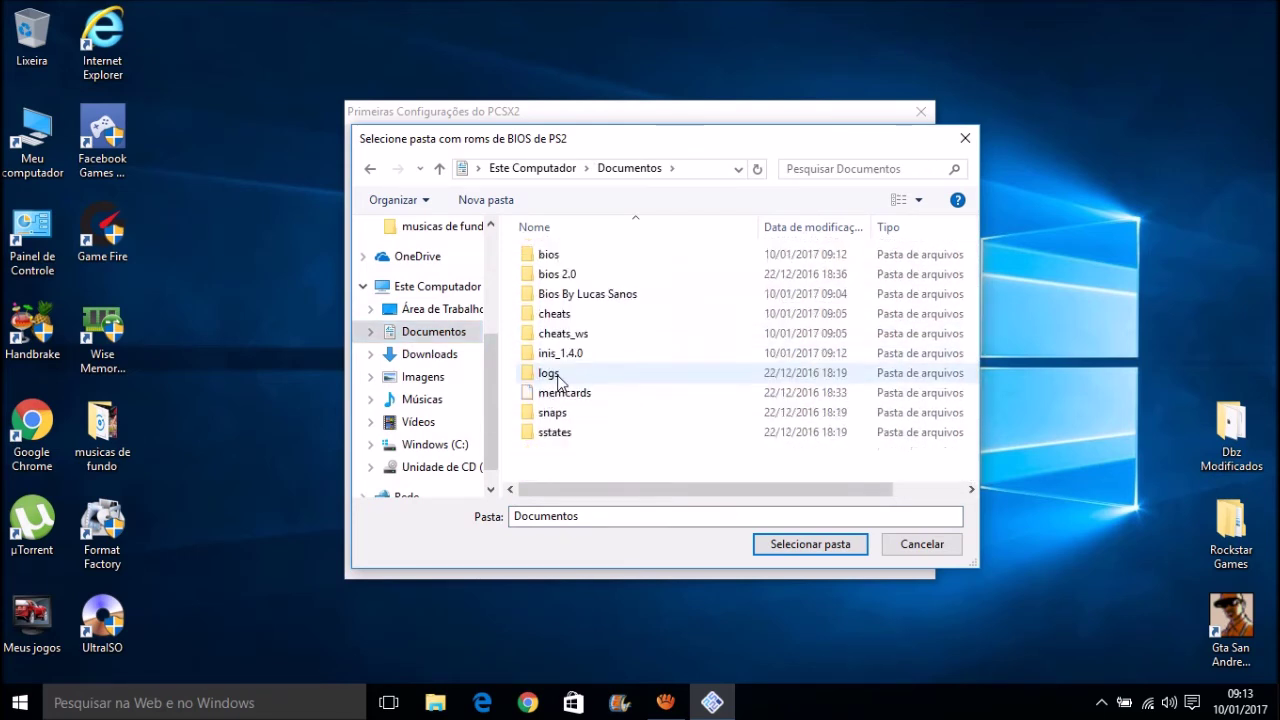
{"action": "double_click", "coordinate": [549, 257]}
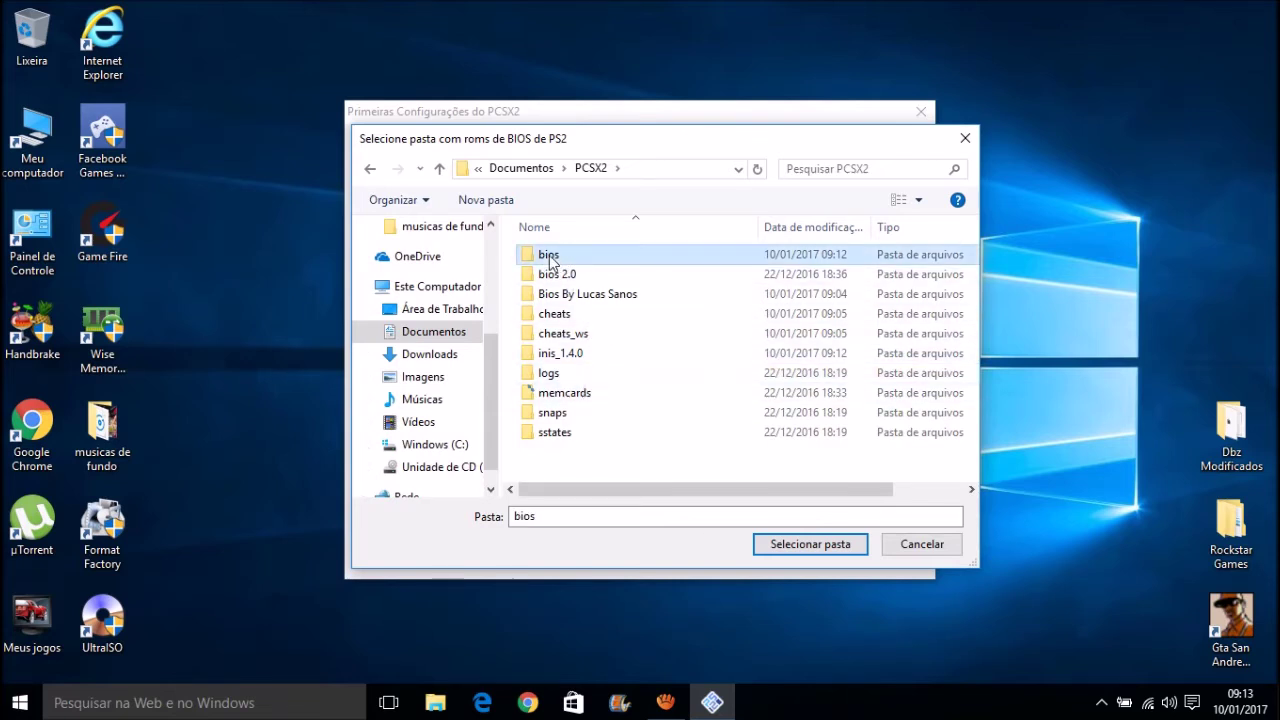
{"action": "left_click", "coordinate": [370, 169]}
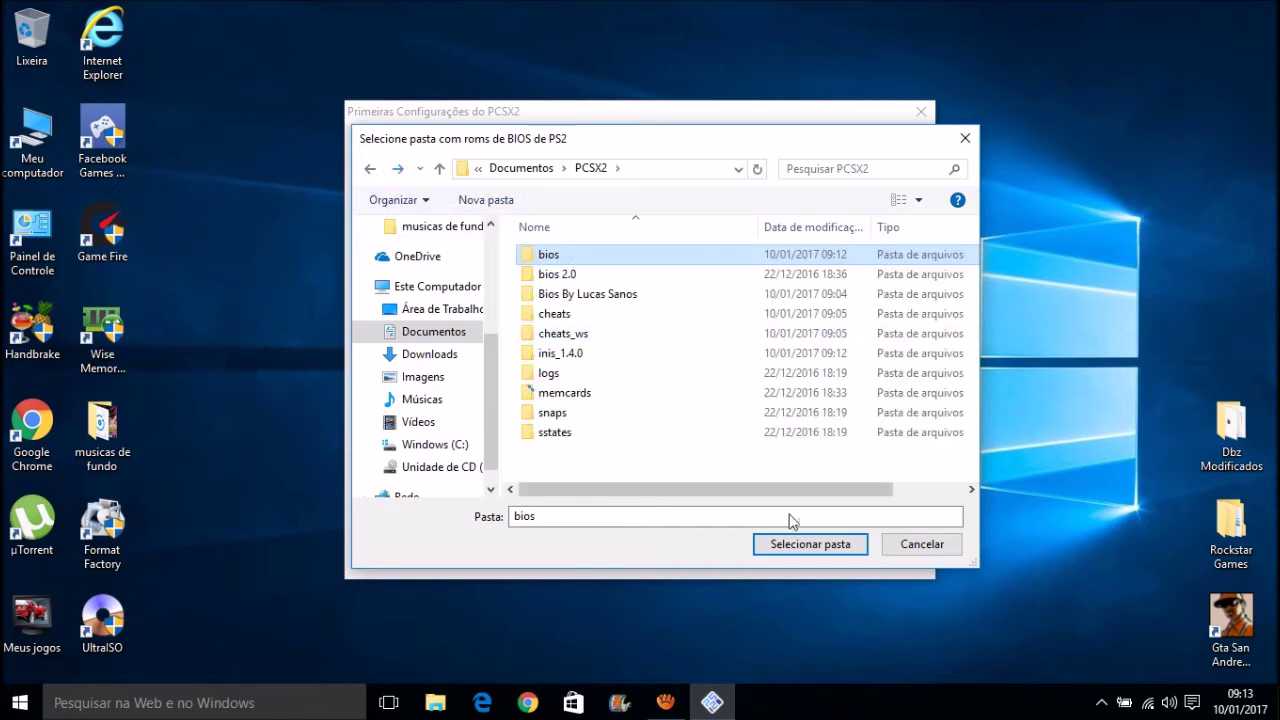
{"action": "left_click", "coordinate": [810, 546]}
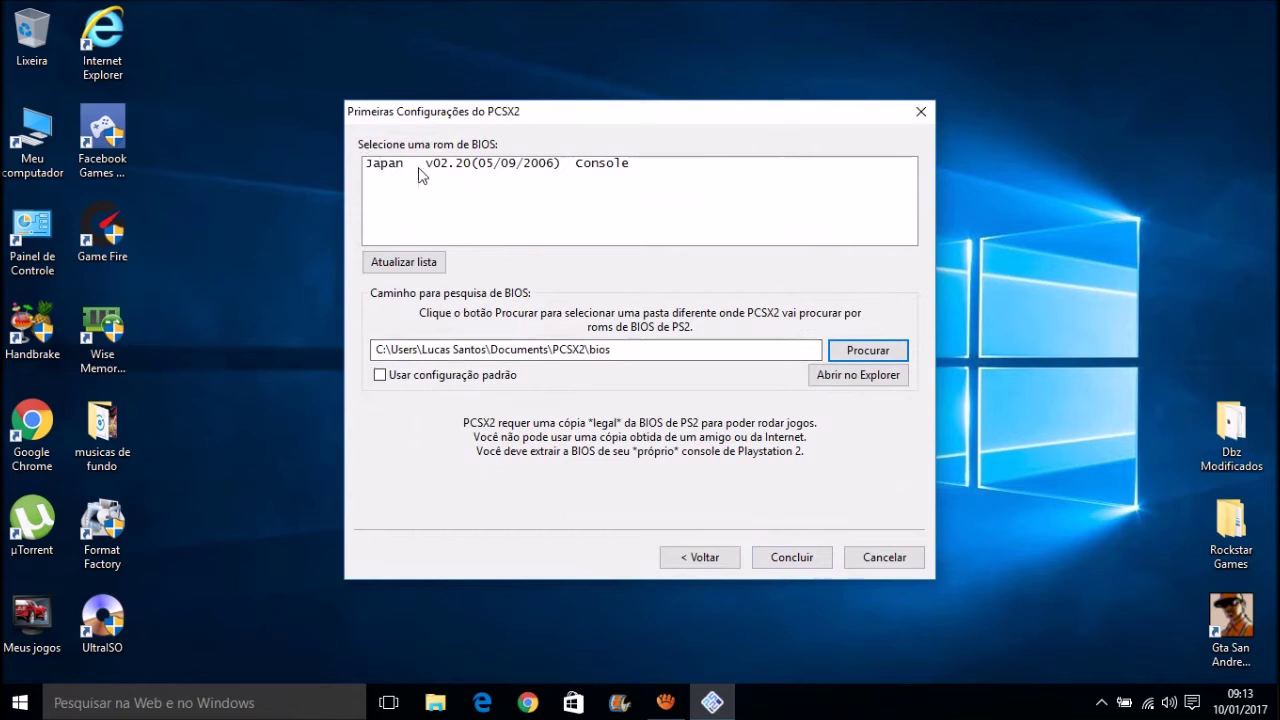
- Select the Japan v02.20 (05/09/2006) Console BIOS and finish the first-time configuration
{"action": "left_click", "coordinate": [484, 168]}
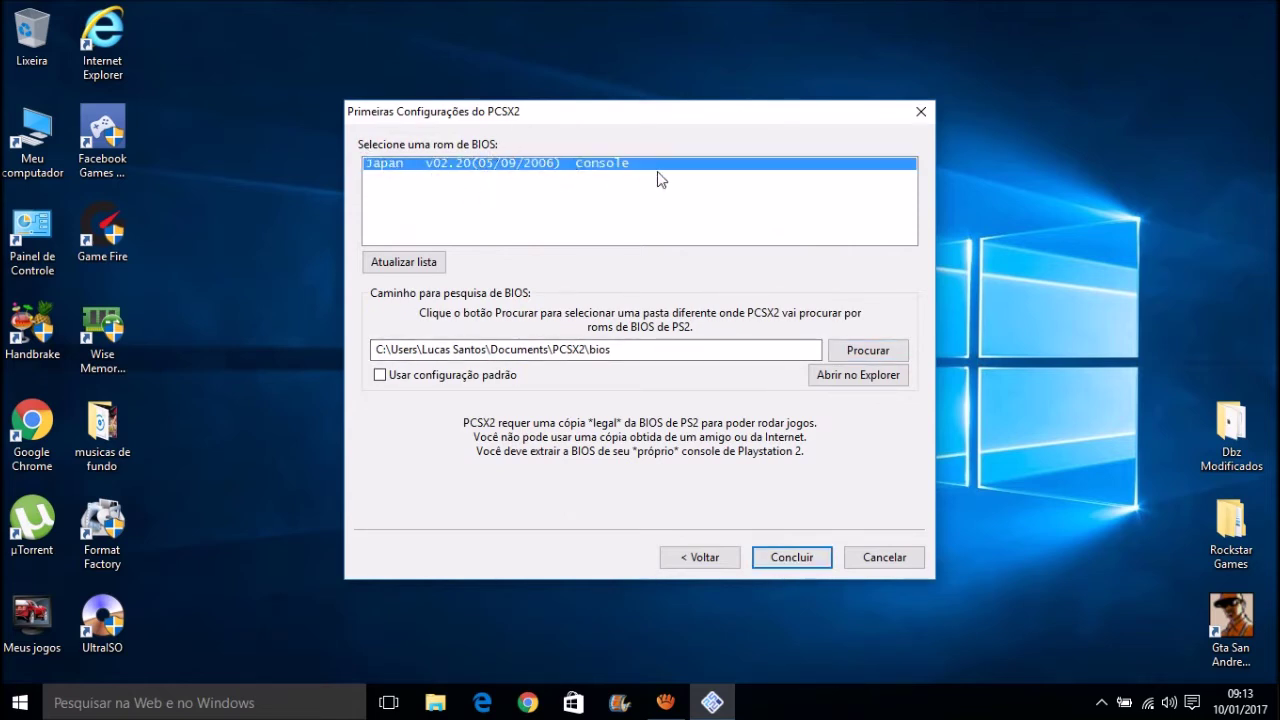
{"action": "left_click", "coordinate": [800, 558]}
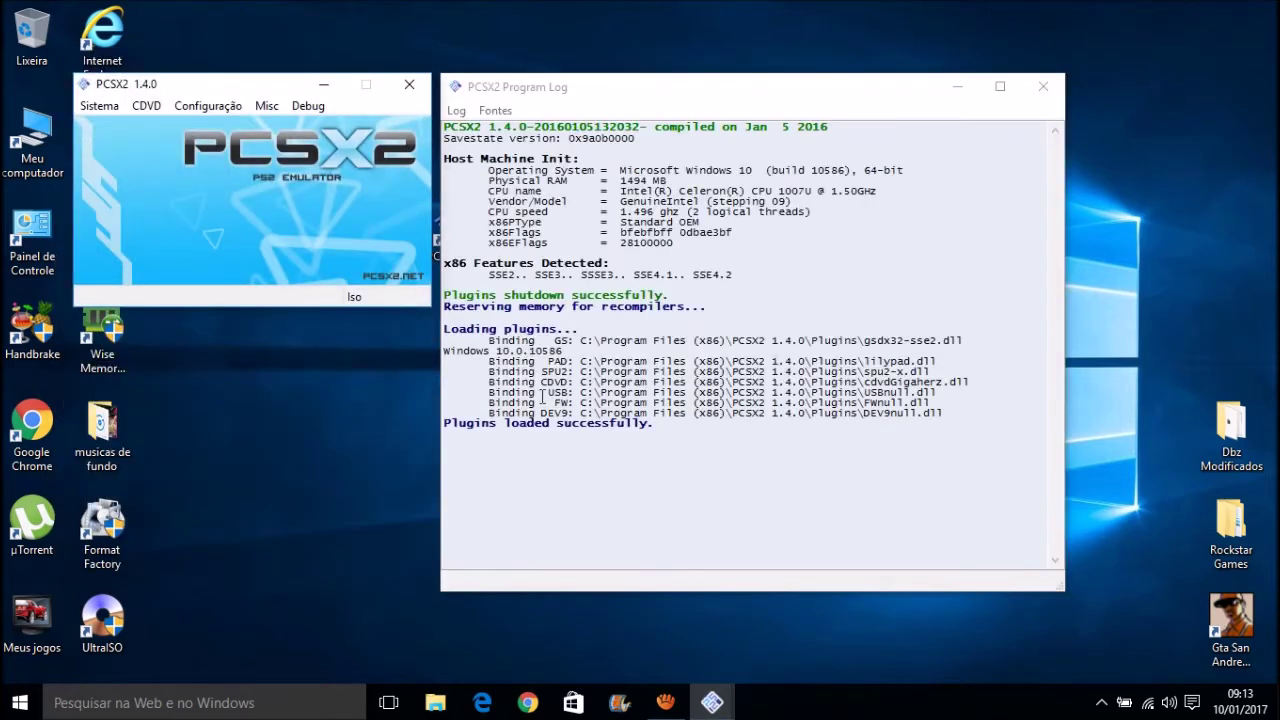
- Open the emulation settings and turn the preset off and back on, keeping 2 - Seguro (+ rápido)
{"action": "left_click", "coordinate": [160, 113]}
{"action": "left_click", "coordinate": [205, 110]}
{"action": "left_click", "coordinate": [205, 110]}
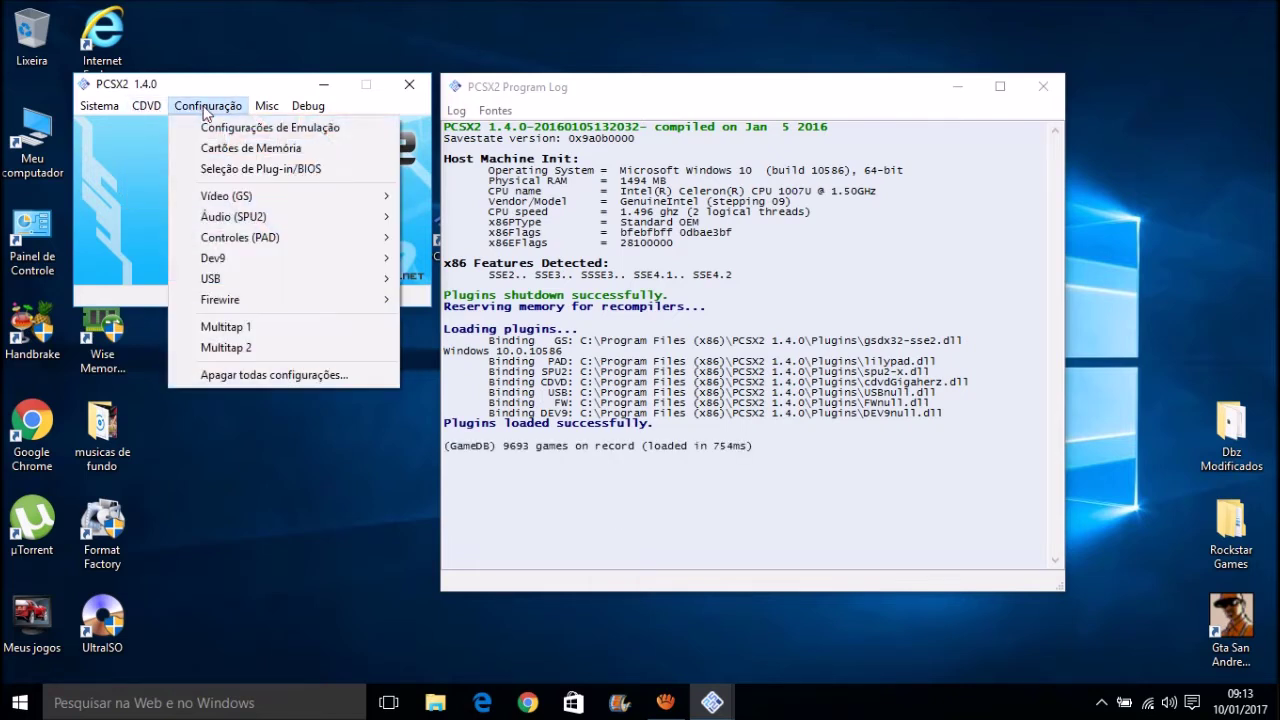
{"action": "left_click", "coordinate": [280, 128]}
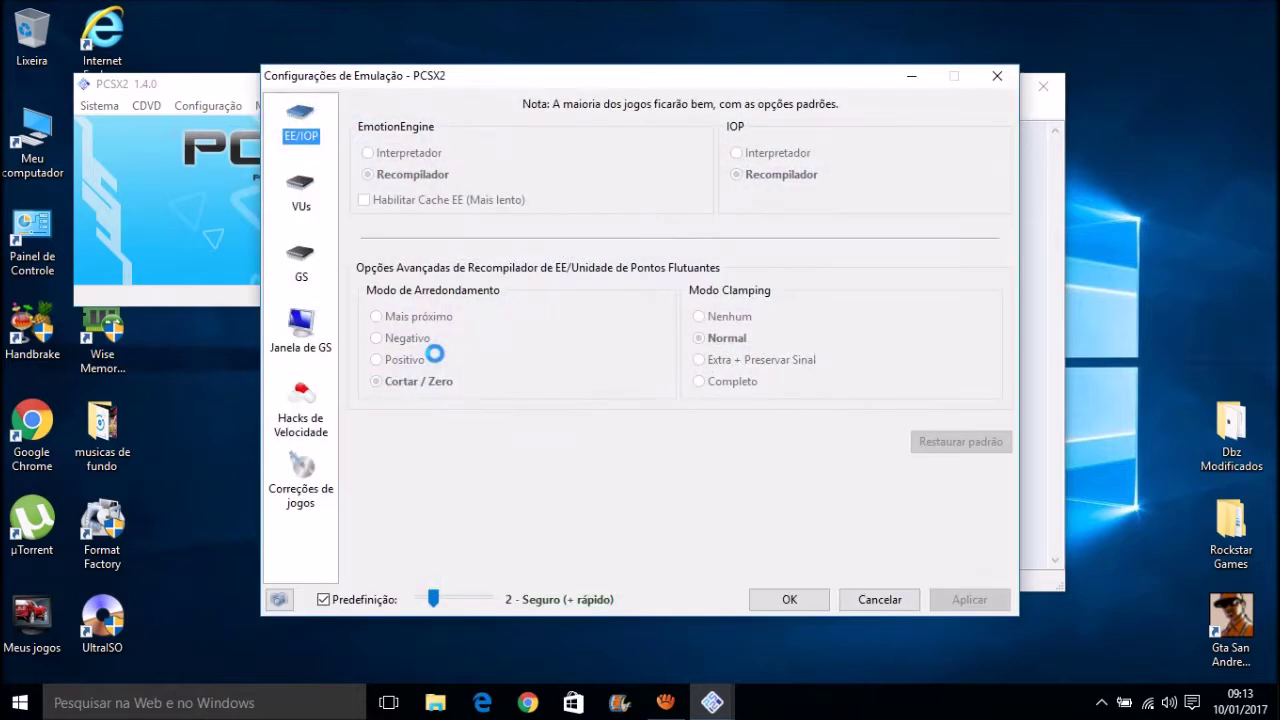
{"action": "mouse_move", "coordinate": [338, 604]}
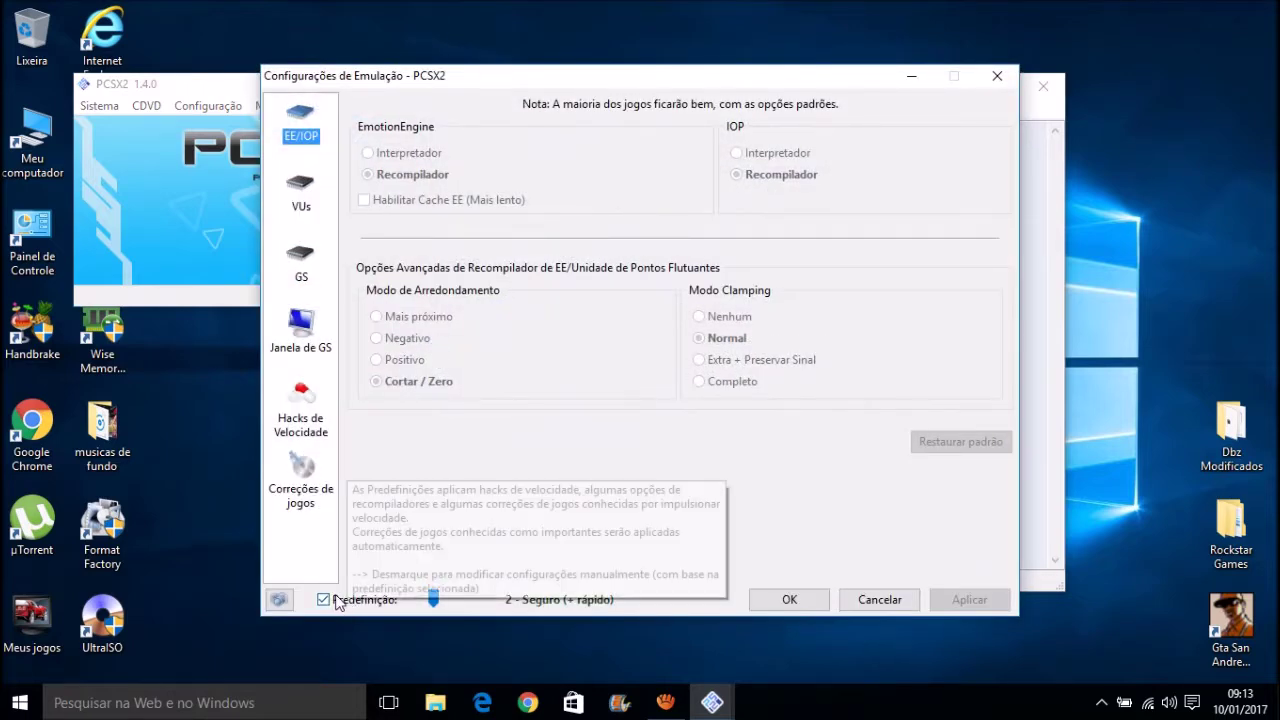
{"action": "left_click", "coordinate": [323, 600]}
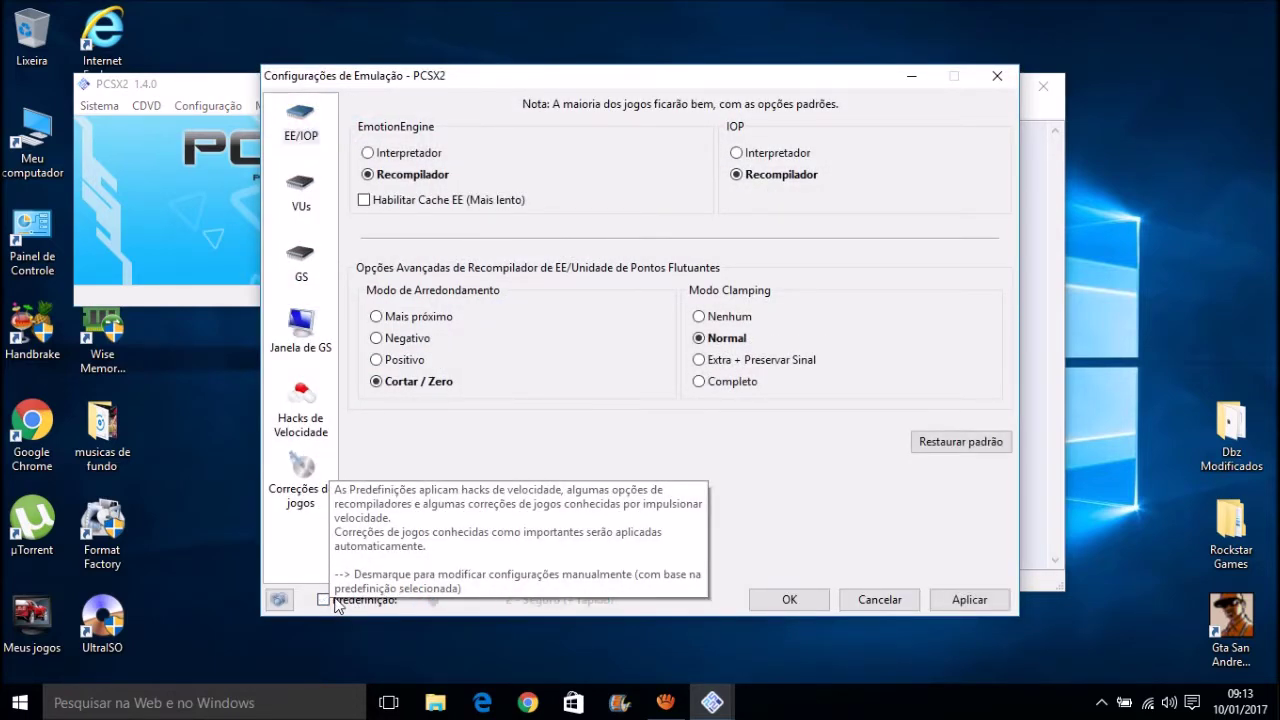
{"action": "left_click", "coordinate": [323, 600]}
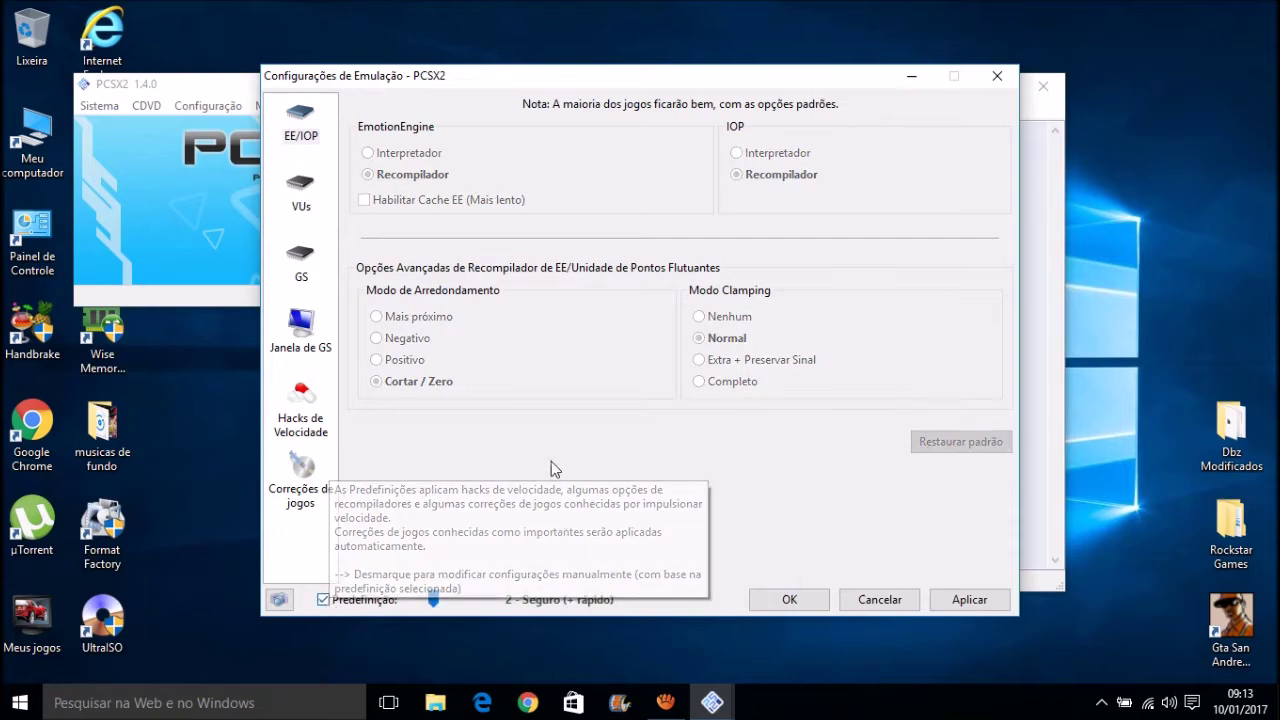
- Review the speed hacks, GS, VUs, EE/IOP, GS window and game fixes pages, and apply the emulation settings
{"action": "left_click", "coordinate": [301, 401]}
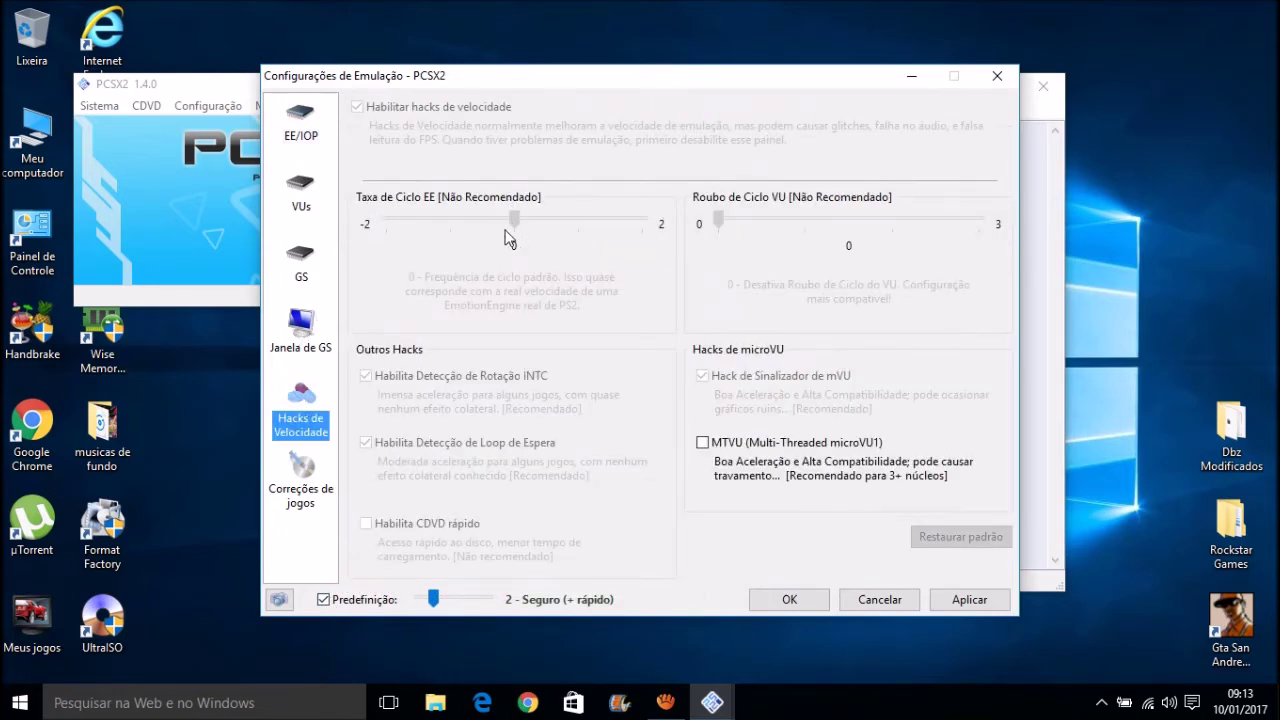
{"action": "left_click", "coordinate": [301, 287]}
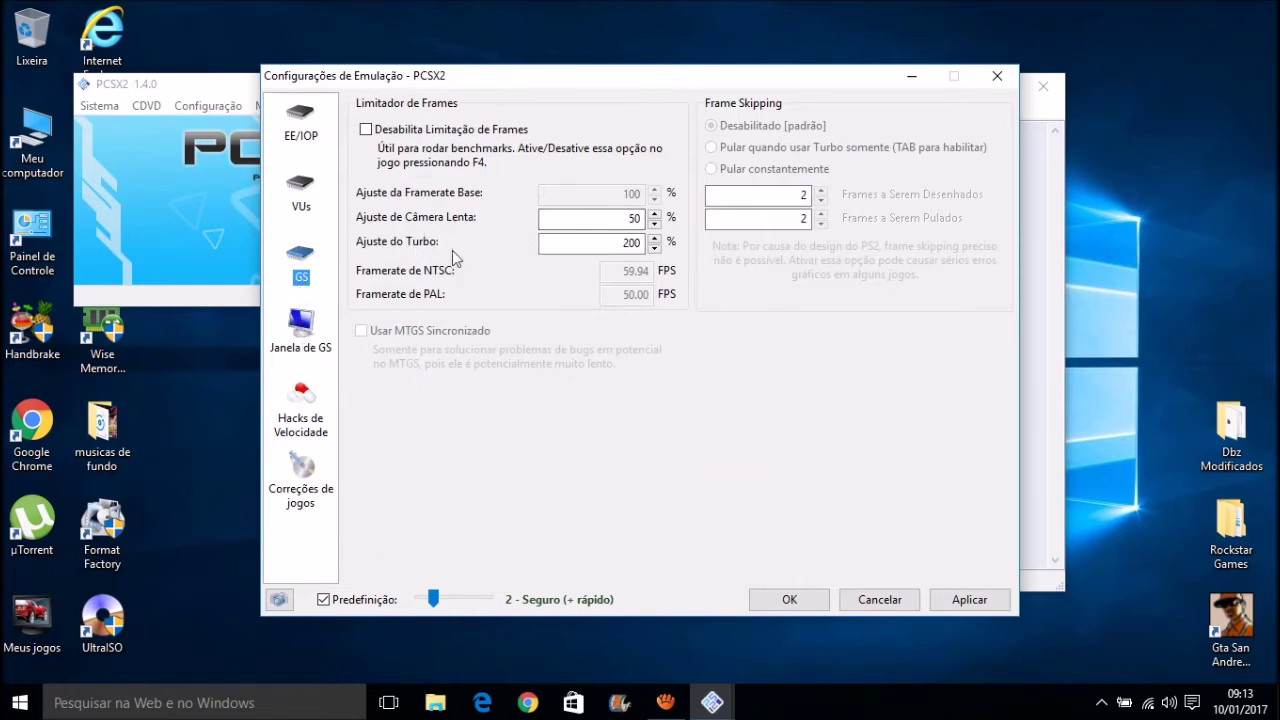
{"action": "left_click", "coordinate": [301, 200]}
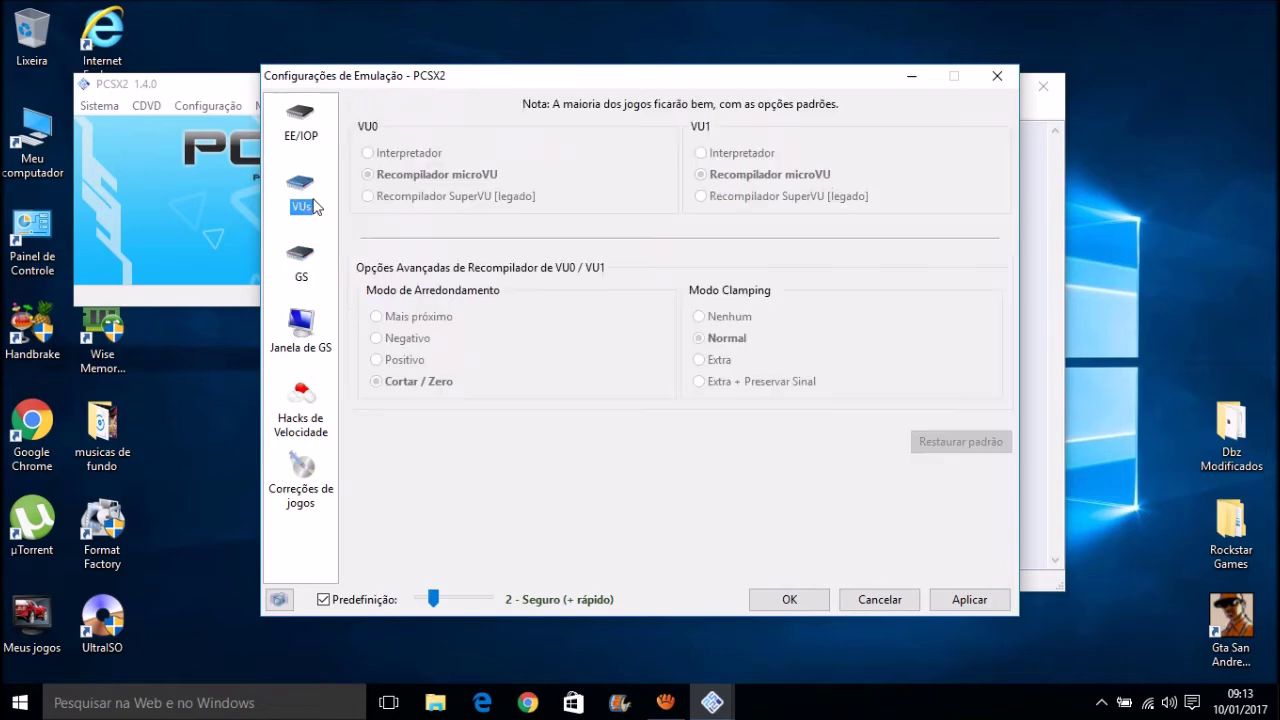
{"action": "left_click", "coordinate": [305, 127]}
{"action": "left_click", "coordinate": [301, 340]}
{"action": "left_click", "coordinate": [301, 402]}
{"action": "left_click", "coordinate": [298, 466]}
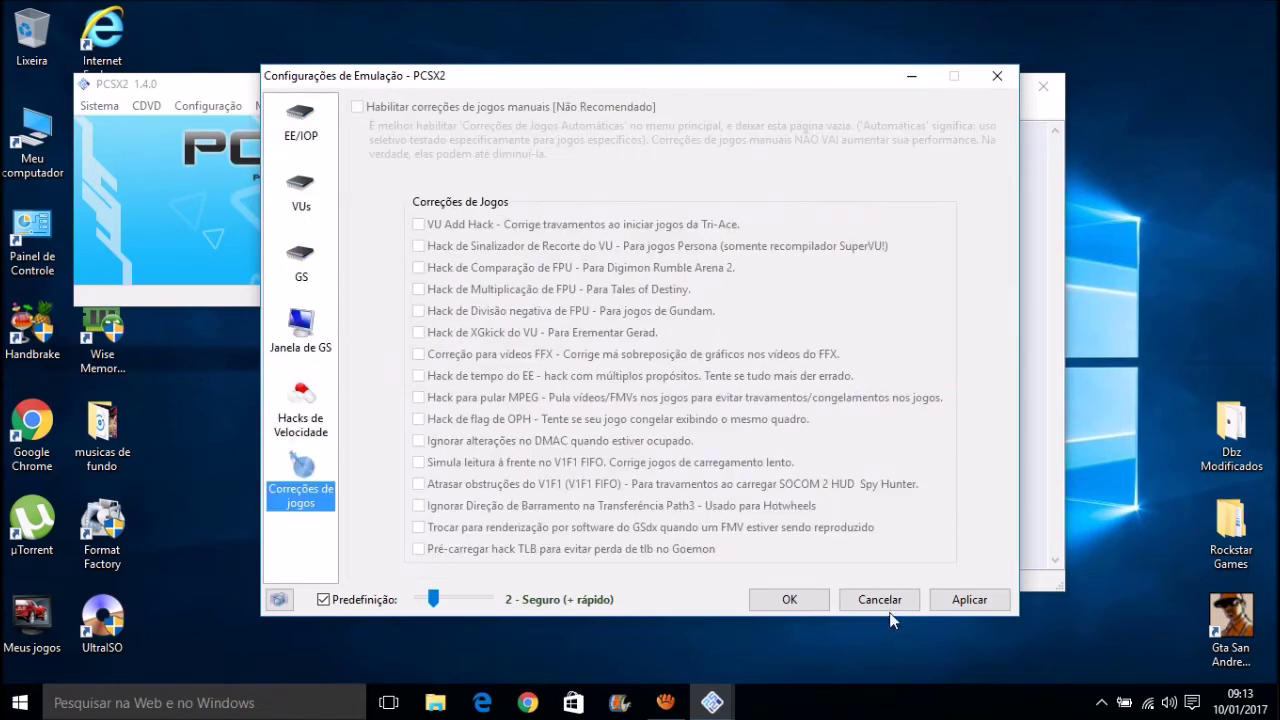
{"action": "left_click", "coordinate": [968, 602]}
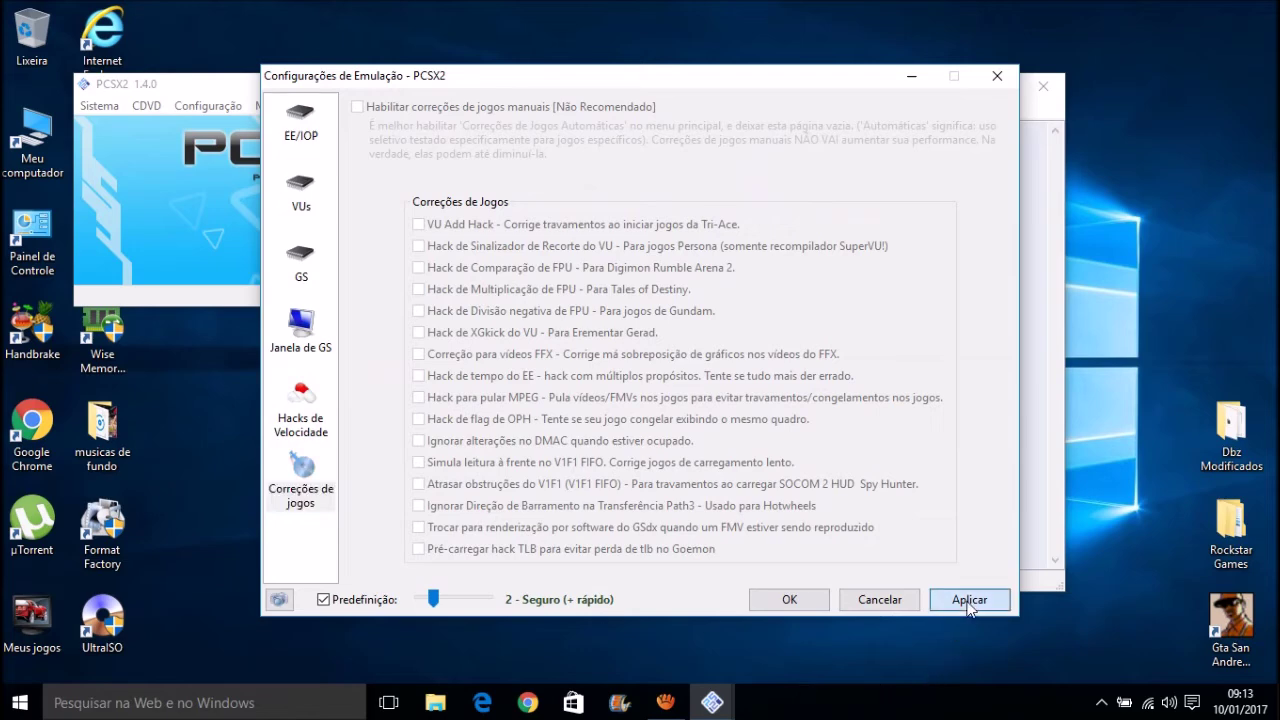
{"action": "left_click", "coordinate": [803, 602]}
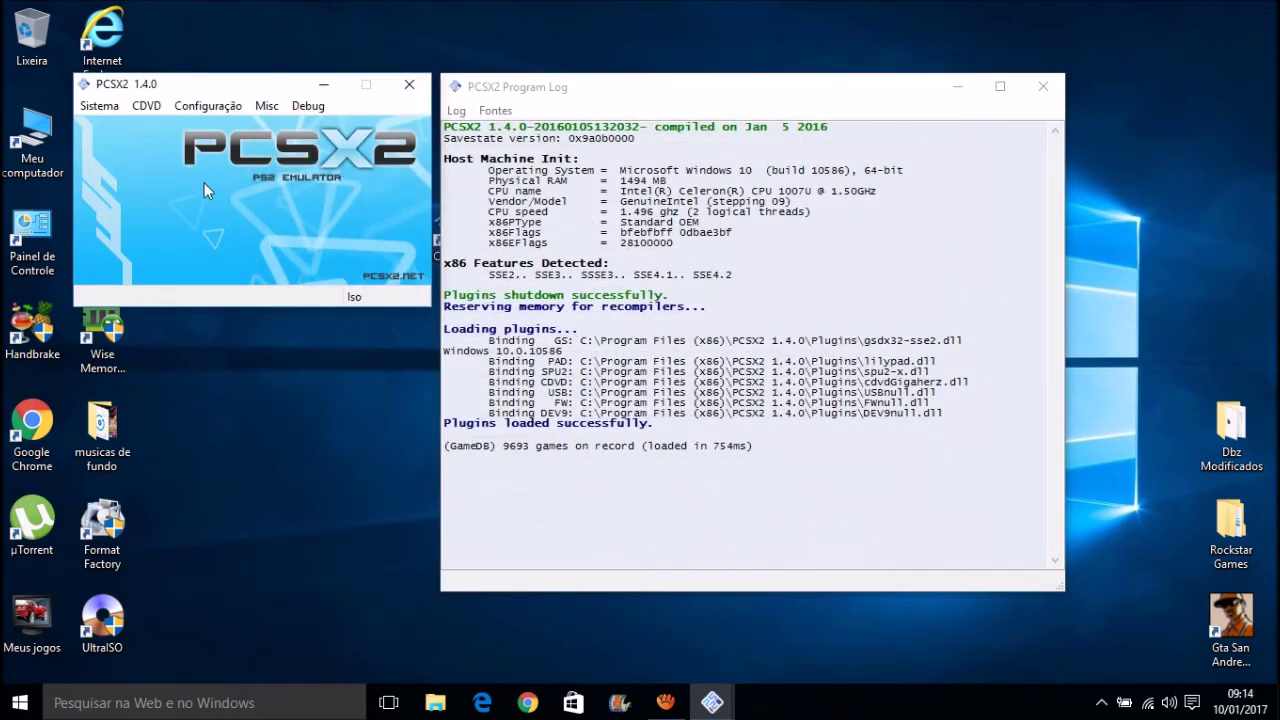
- Open the GSdx video plug-in settings and set the renderer to Direct3D11 (Hardware)
{"action": "left_click", "coordinate": [208, 105]}
{"action": "left_click", "coordinate": [204, 108]}
{"action": "left_click", "coordinate": [205, 107]}
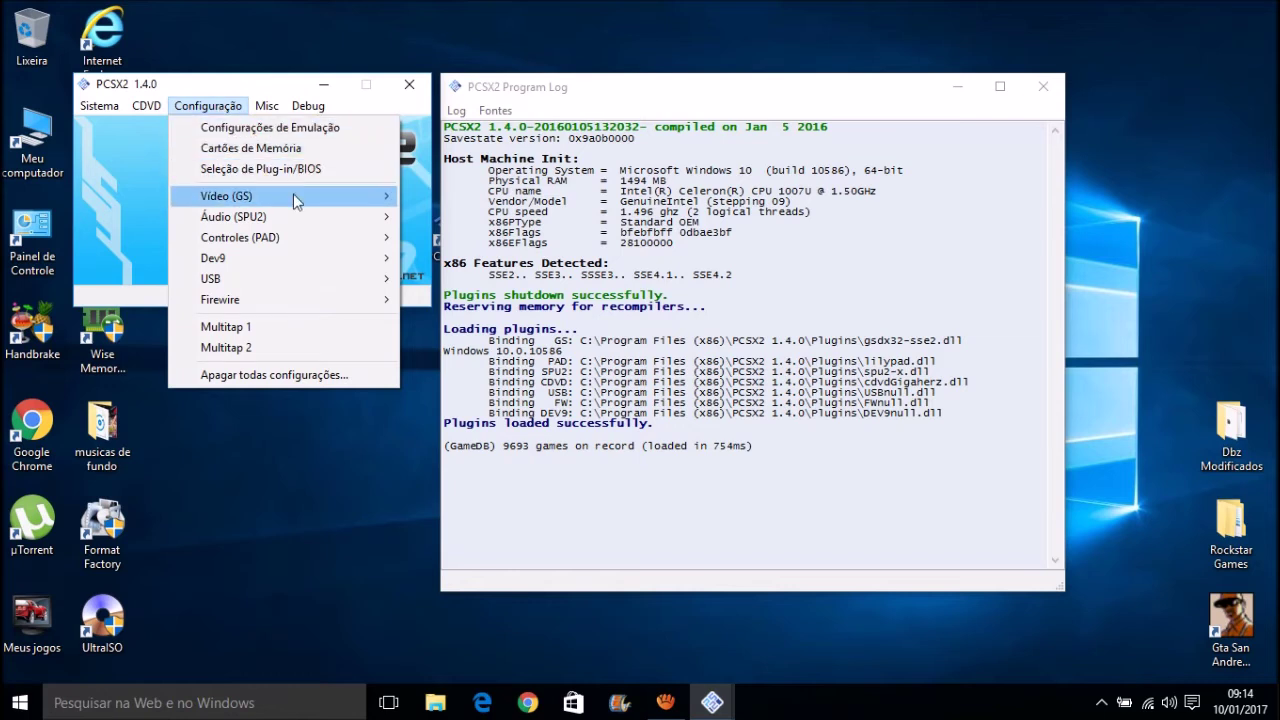
{"action": "mouse_move", "coordinate": [300, 199]}
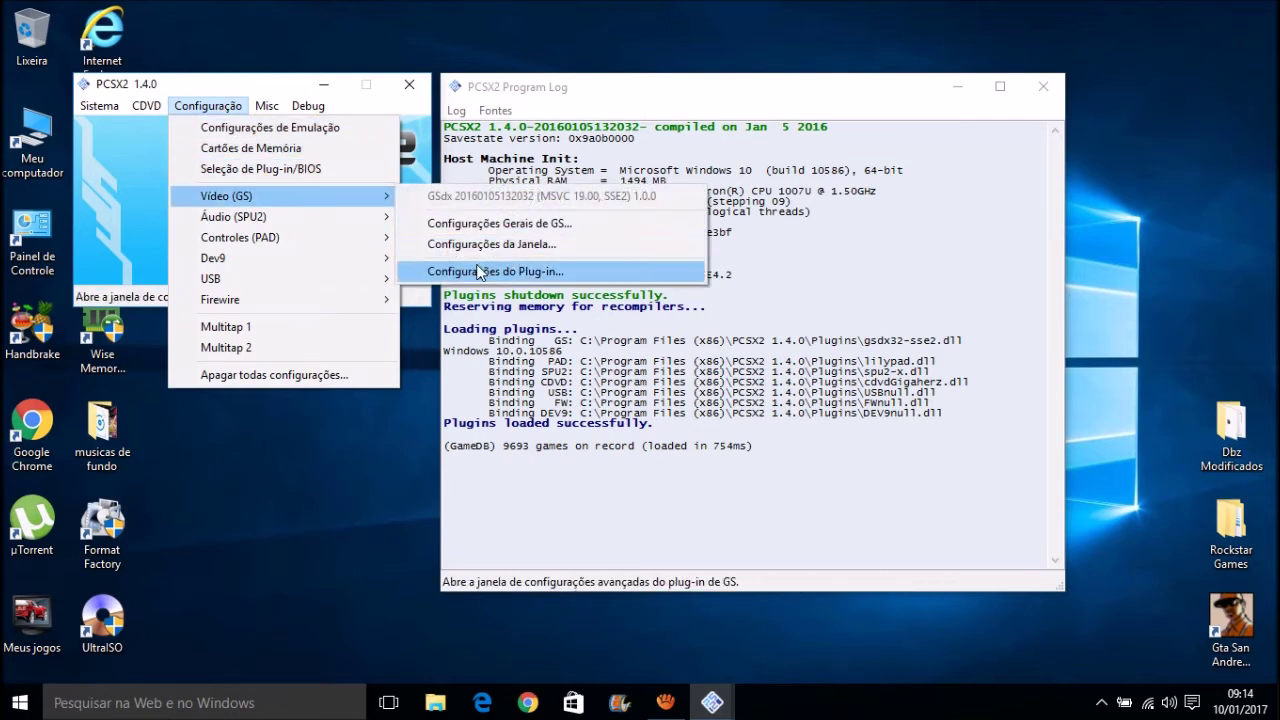
{"action": "left_click", "coordinate": [480, 272]}
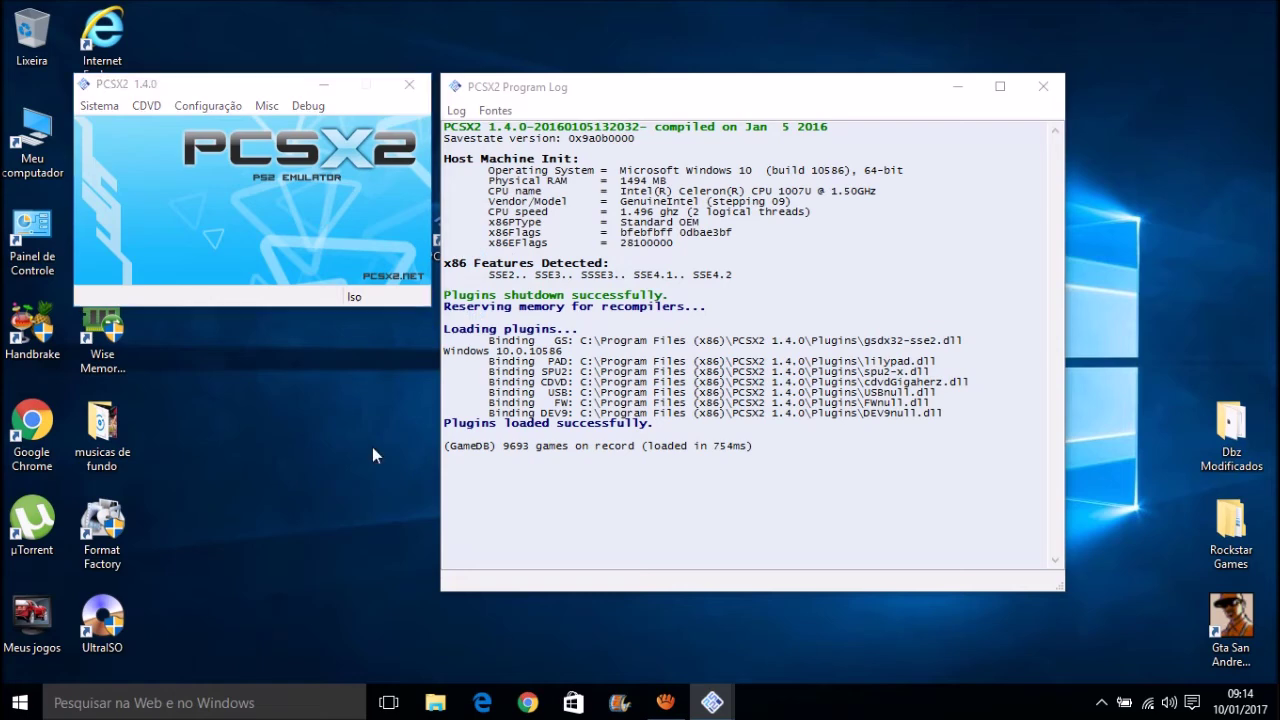
{"action": "left_click", "coordinate": [620, 186]}
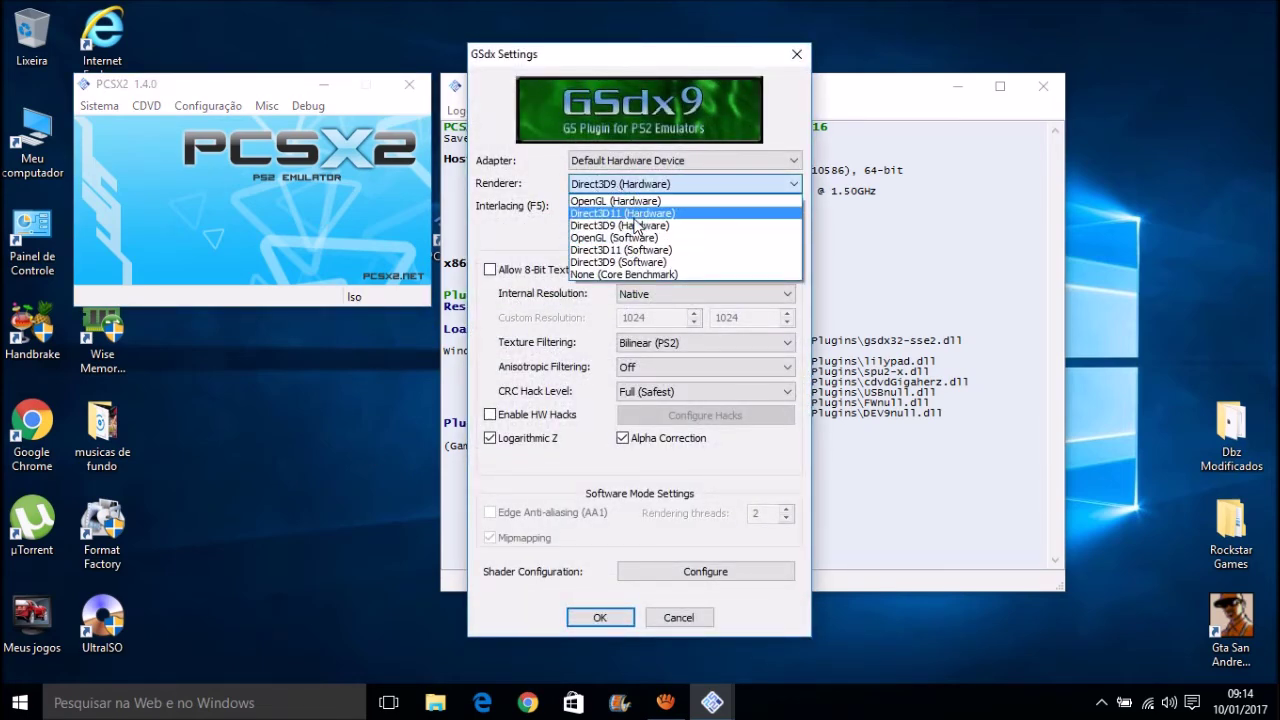
{"action": "left_click", "coordinate": [628, 213]}
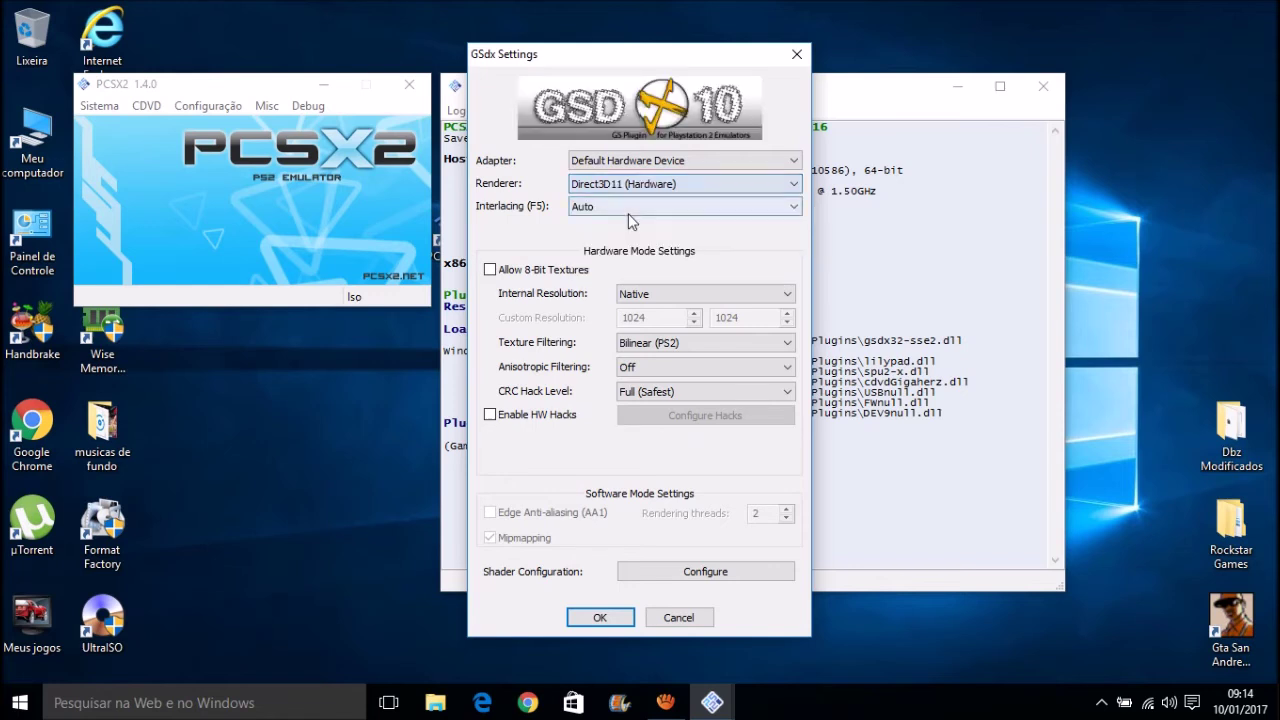
- Set the GSdx adapter to Intel(R) HD Graphics and confirm the video plug-in settings
{"action": "left_click", "coordinate": [628, 158]}
{"action": "left_click", "coordinate": [627, 158]}
{"action": "left_click", "coordinate": [627, 158]}
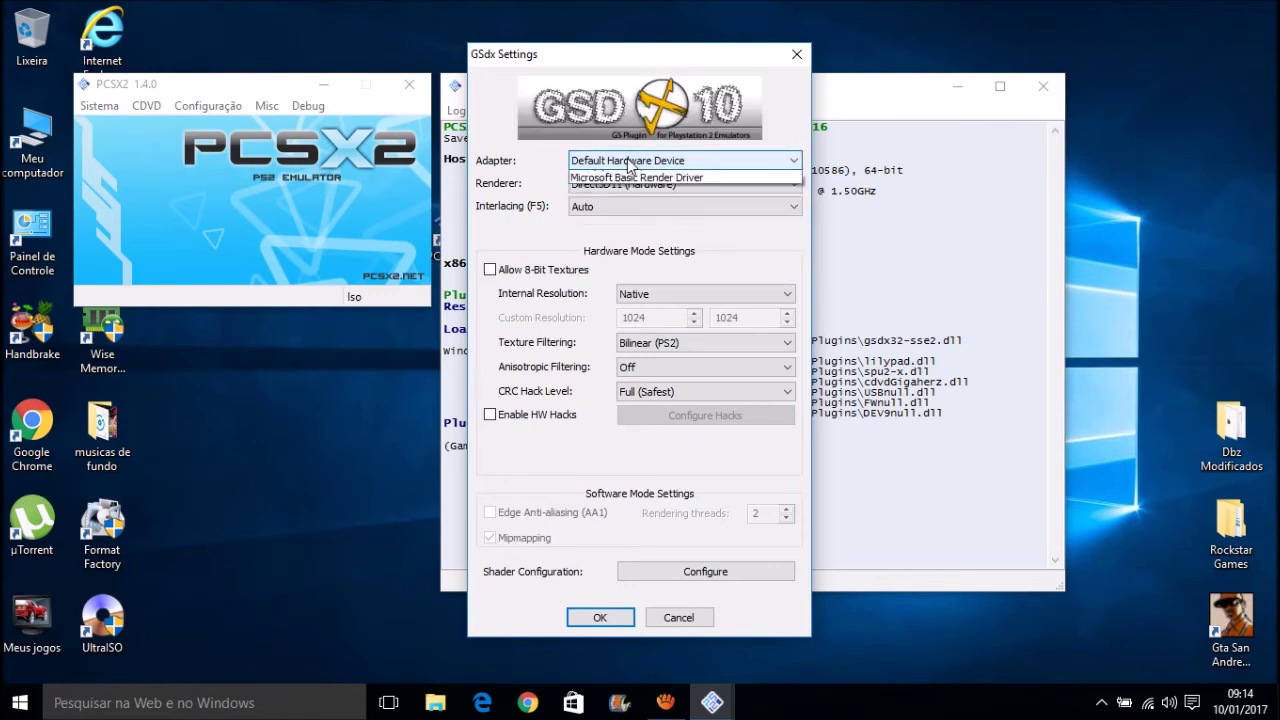
{"action": "left_click", "coordinate": [624, 203]}
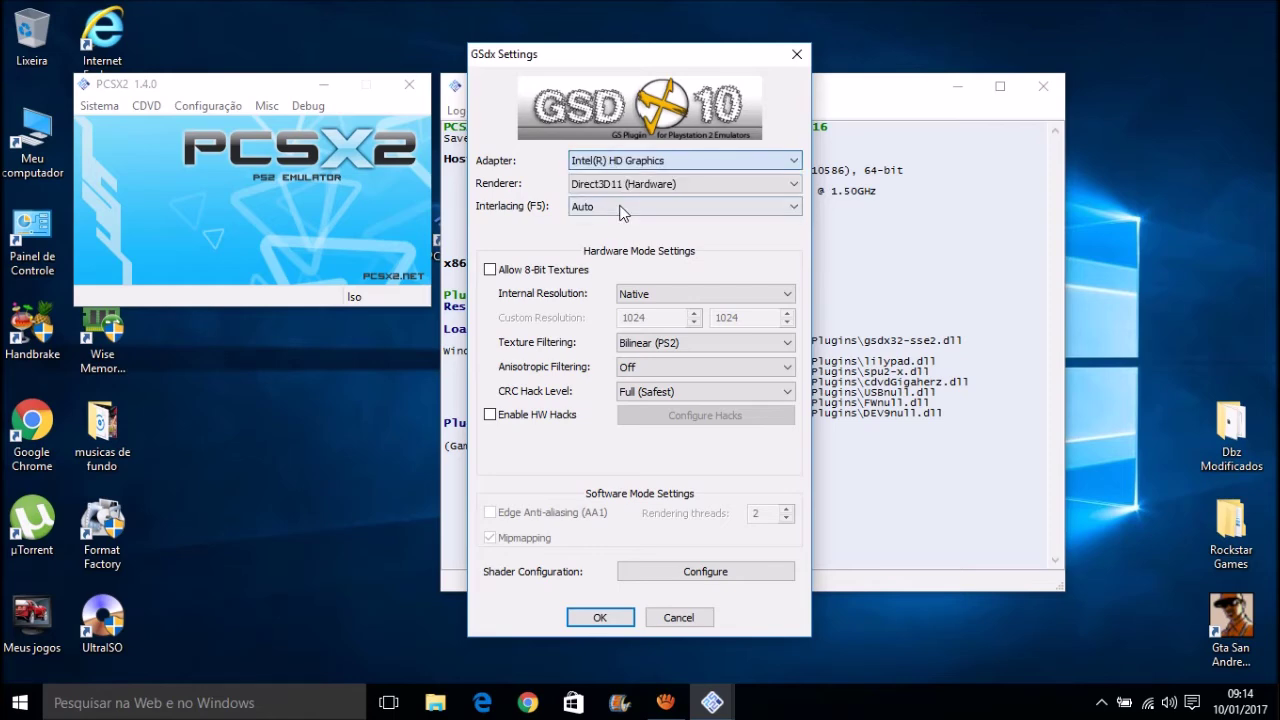
{"action": "left_click", "coordinate": [600, 618]}
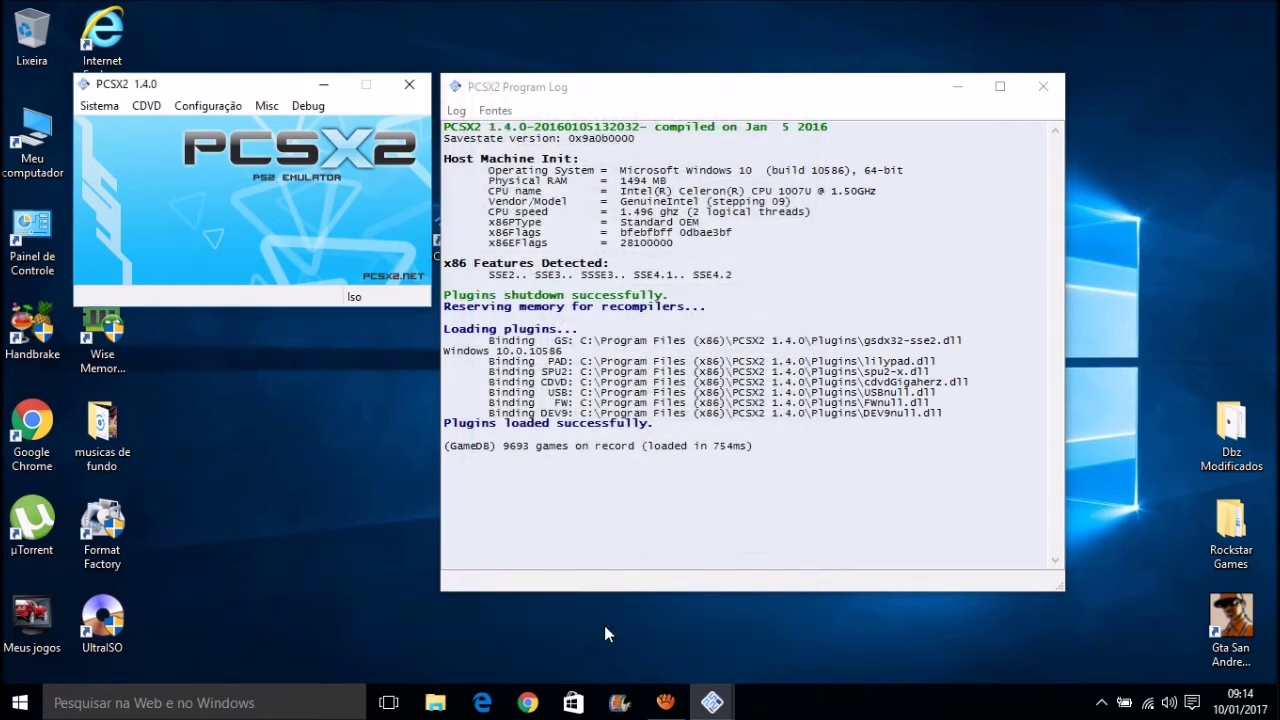
- Examine the GS window, GS, VUs, EE/IOP and speed hack settings and close the emulation settings without changes
{"action": "left_click", "coordinate": [205, 105]}
{"action": "mouse_move", "coordinate": [360, 196]}
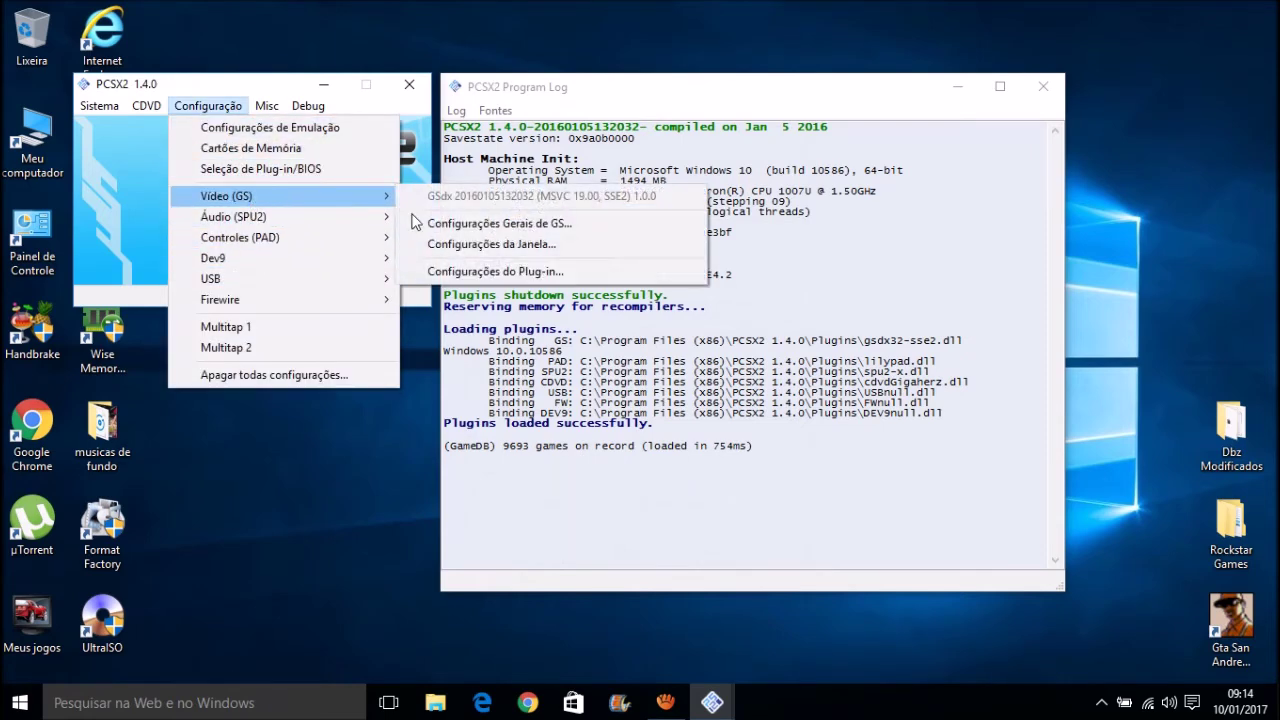
{"action": "left_click", "coordinate": [455, 244]}
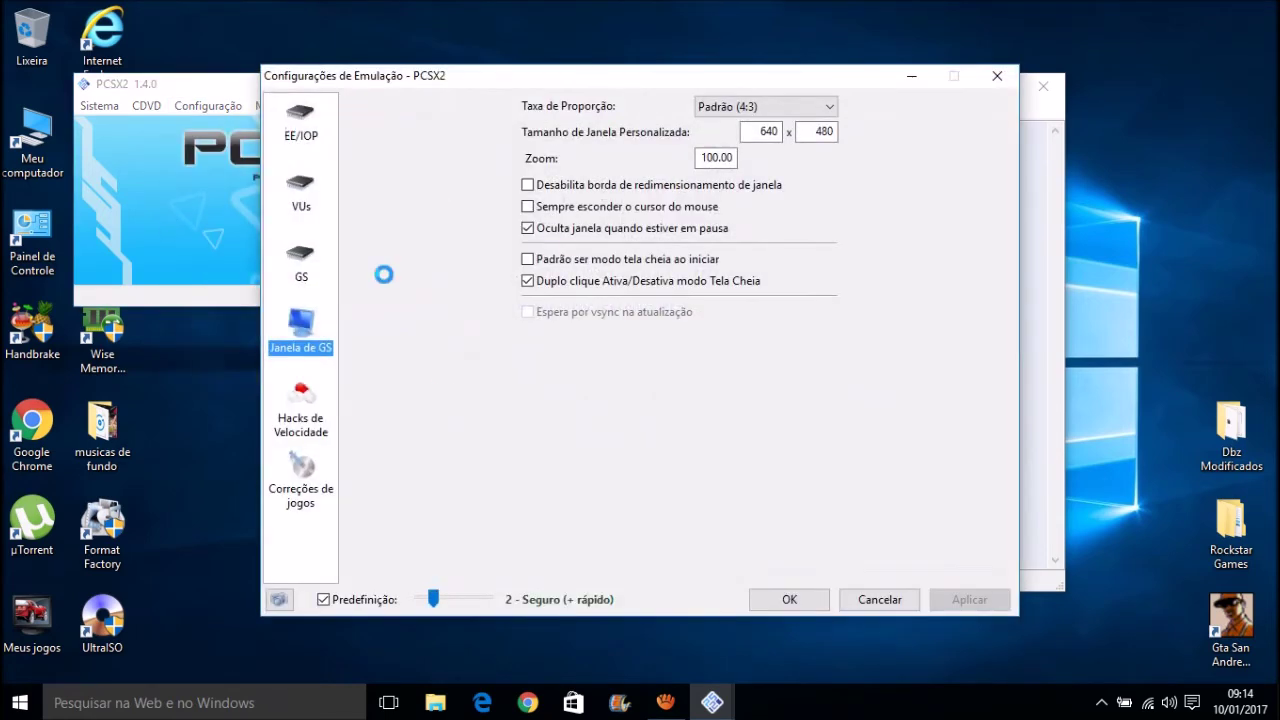
{"action": "mouse_move", "coordinate": [702, 161]}
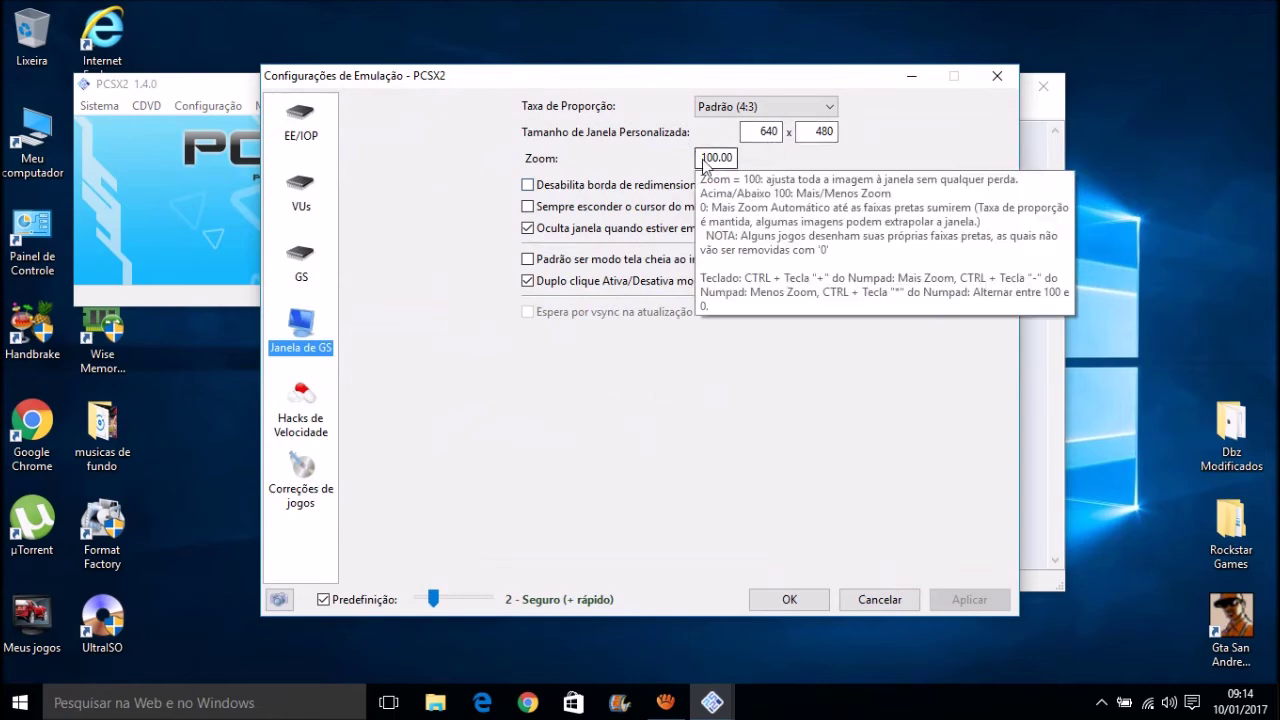
{"action": "left_click", "coordinate": [307, 270]}
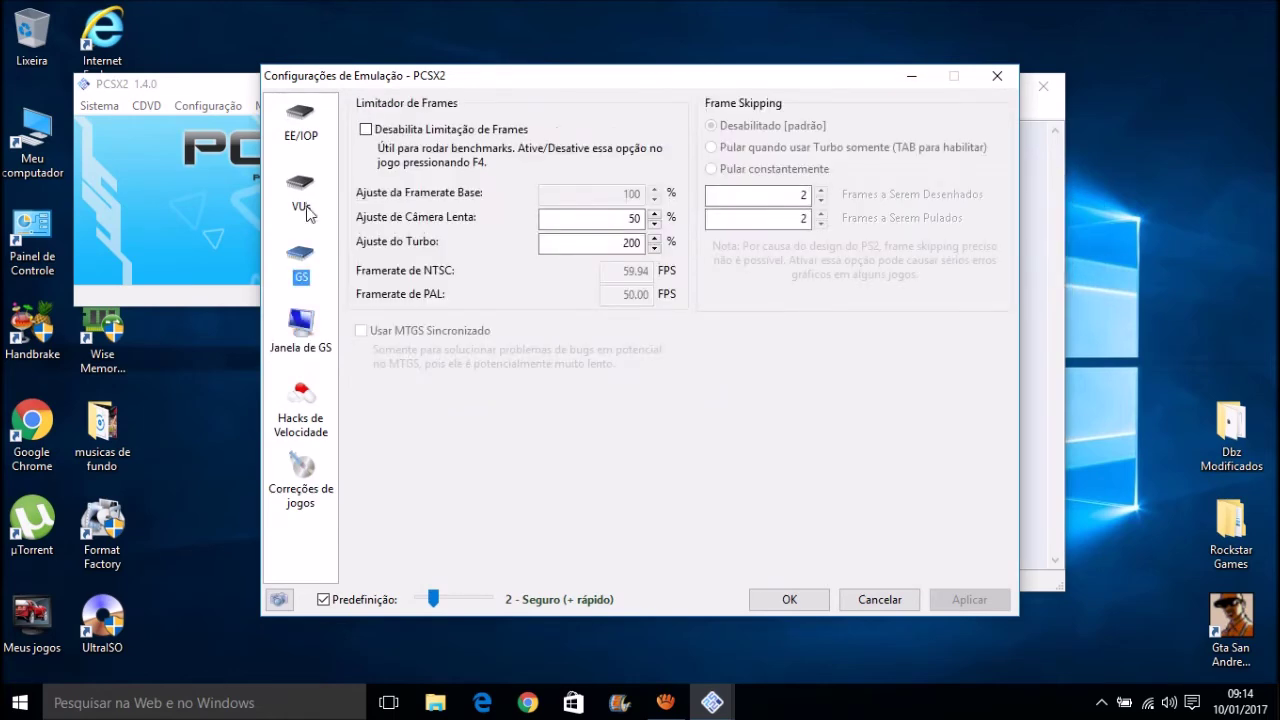
{"action": "left_click", "coordinate": [310, 212]}
{"action": "left_click", "coordinate": [307, 106]}
{"action": "left_click", "coordinate": [318, 409]}
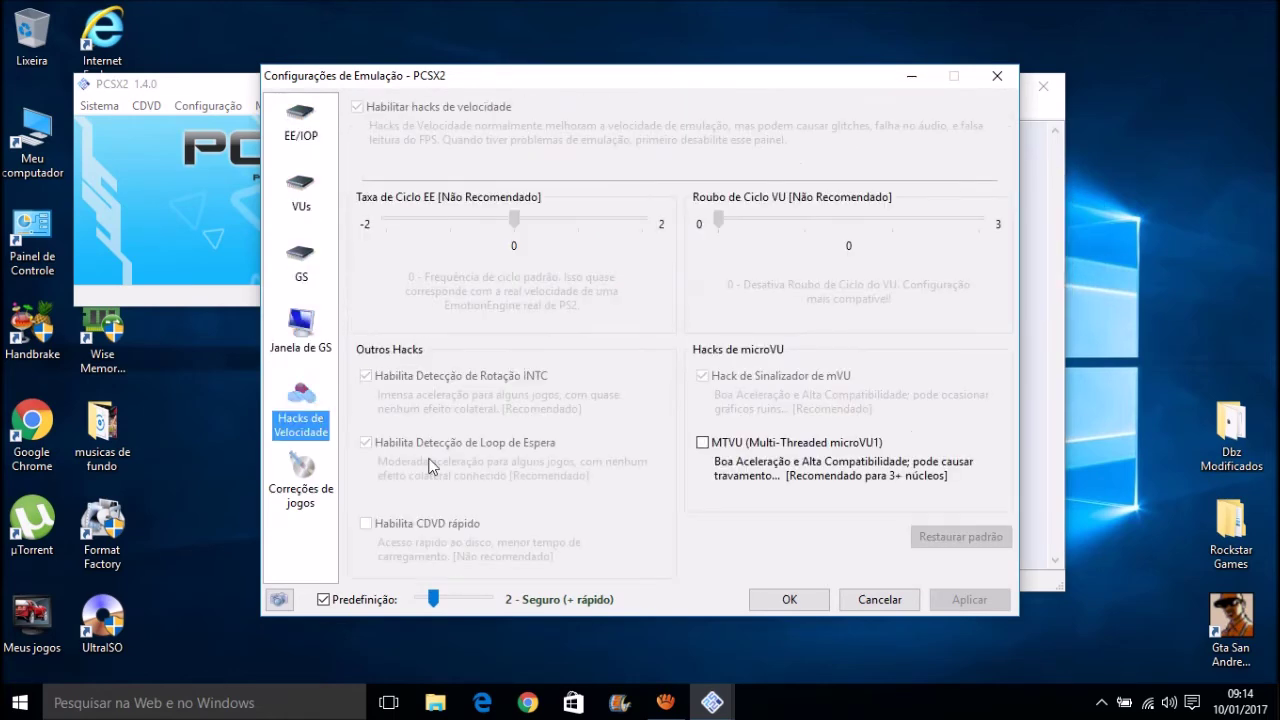
{"action": "left_click", "coordinate": [818, 601]}
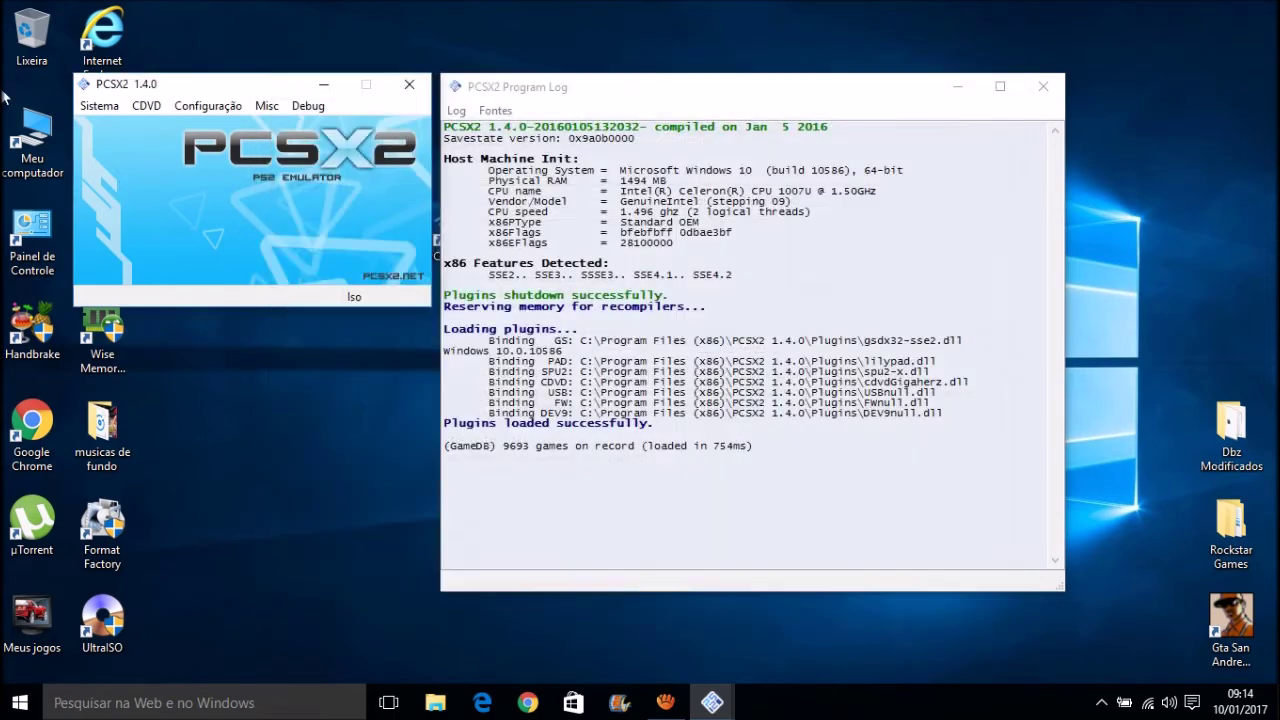
- Examine the Pad 1 bindings in the LilyPad controller plug-in settings and accept them as they are
{"action": "left_click", "coordinate": [193, 111]}
{"action": "mouse_move", "coordinate": [280, 237]}
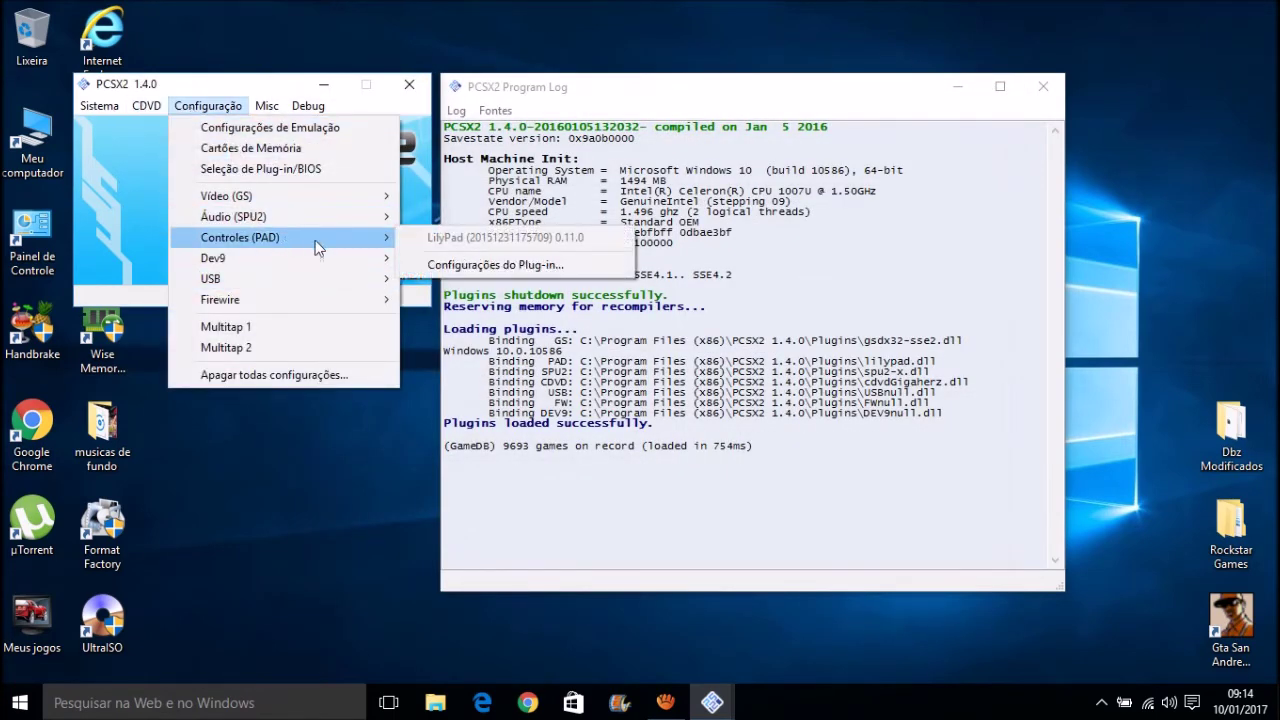
{"action": "left_click", "coordinate": [480, 264]}
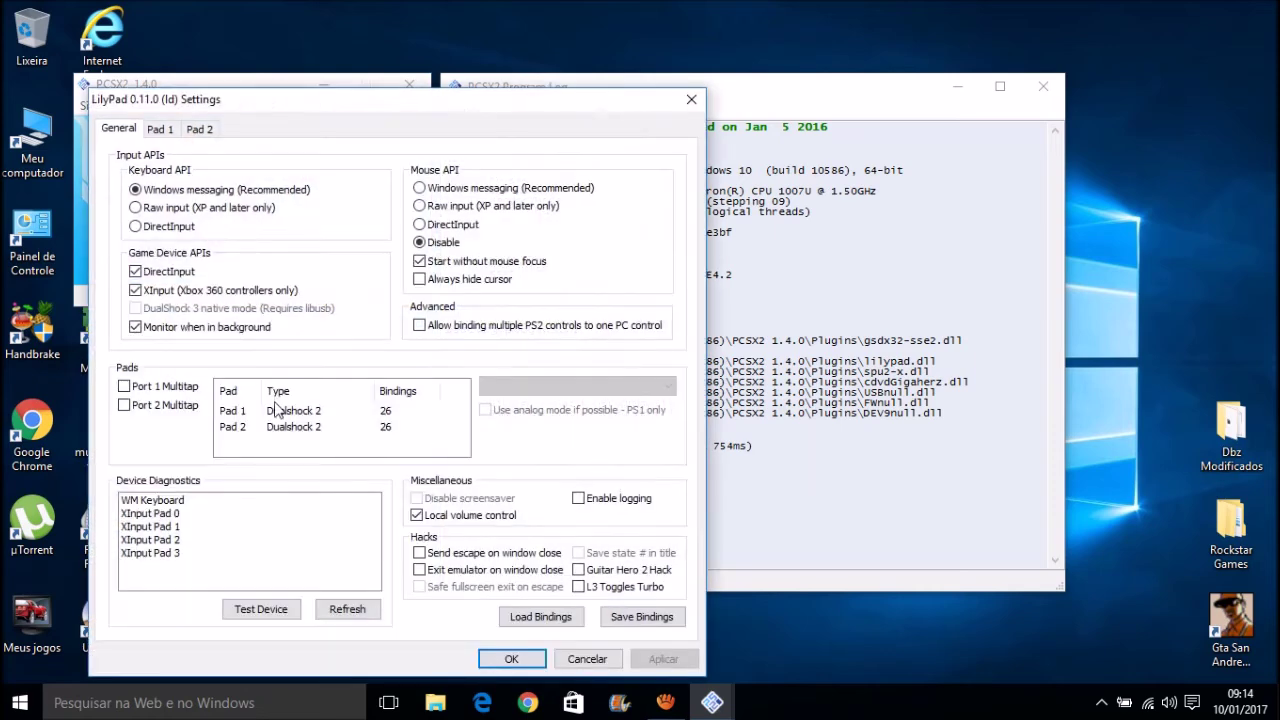
{"action": "left_click", "coordinate": [163, 128]}
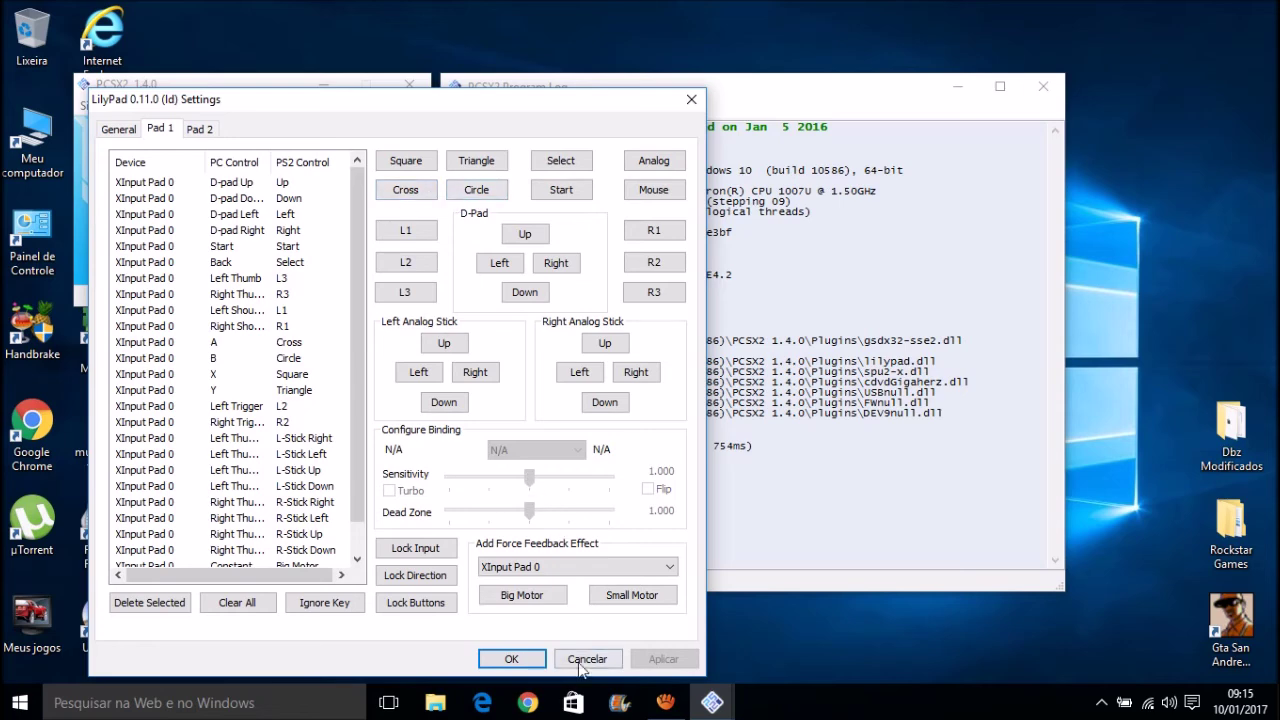
{"action": "left_click", "coordinate": [512, 660]}
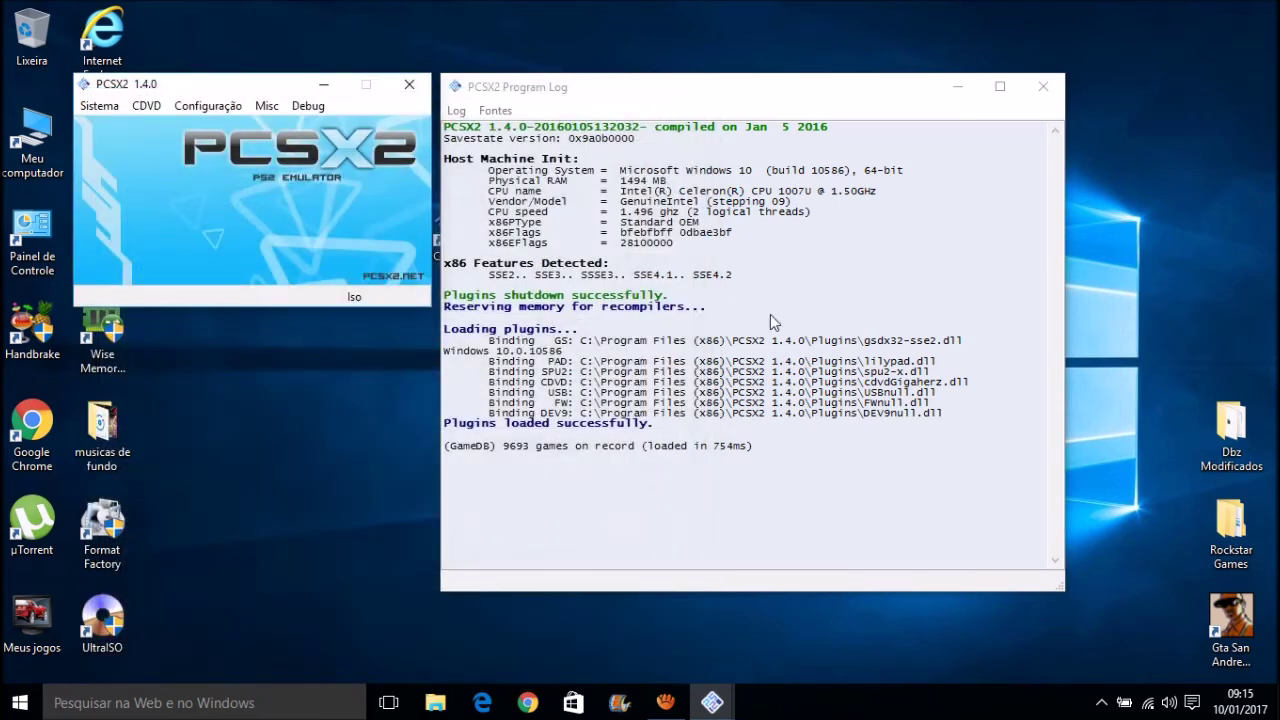
- Browse the Área de Trabalho and Downloads folders for a game ISO and close the disc image selection without choosing one
{"action": "left_click", "coordinate": [146, 105]}
{"action": "left_click", "coordinate": [146, 105]}
{"action": "left_click", "coordinate": [146, 105]}
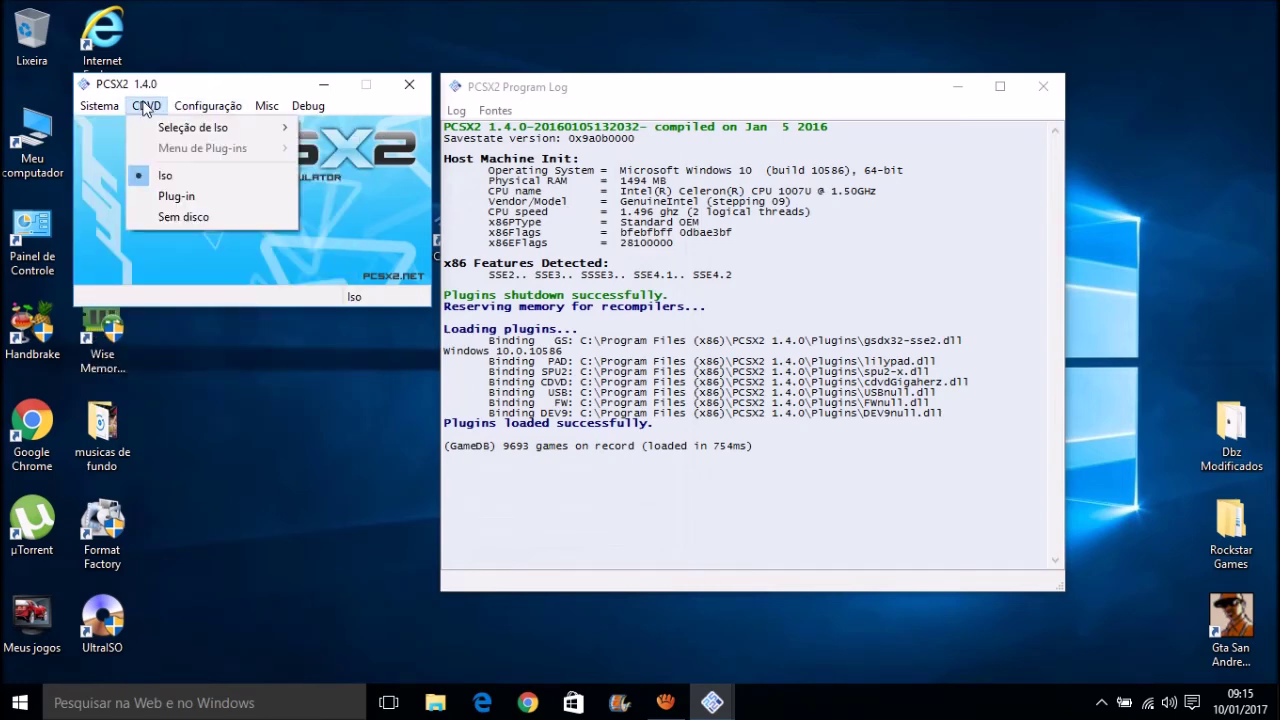
{"action": "mouse_move", "coordinate": [170, 130]}
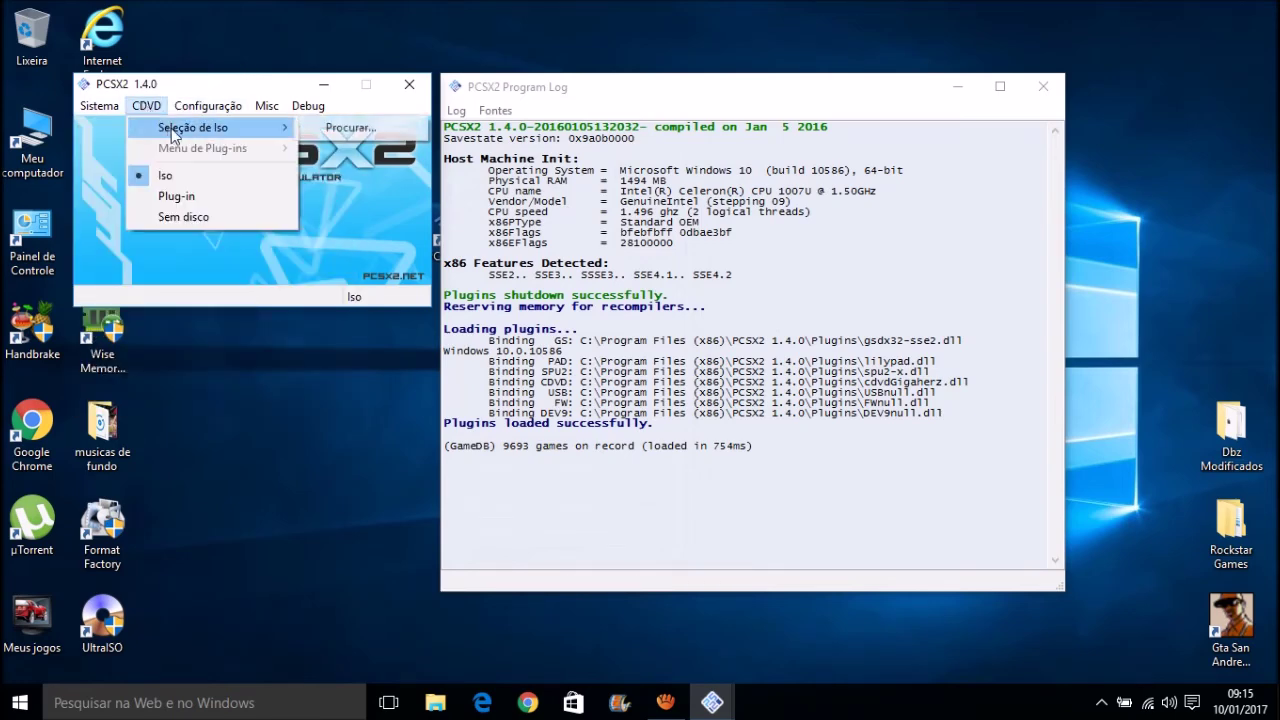
{"action": "left_click", "coordinate": [340, 128]}
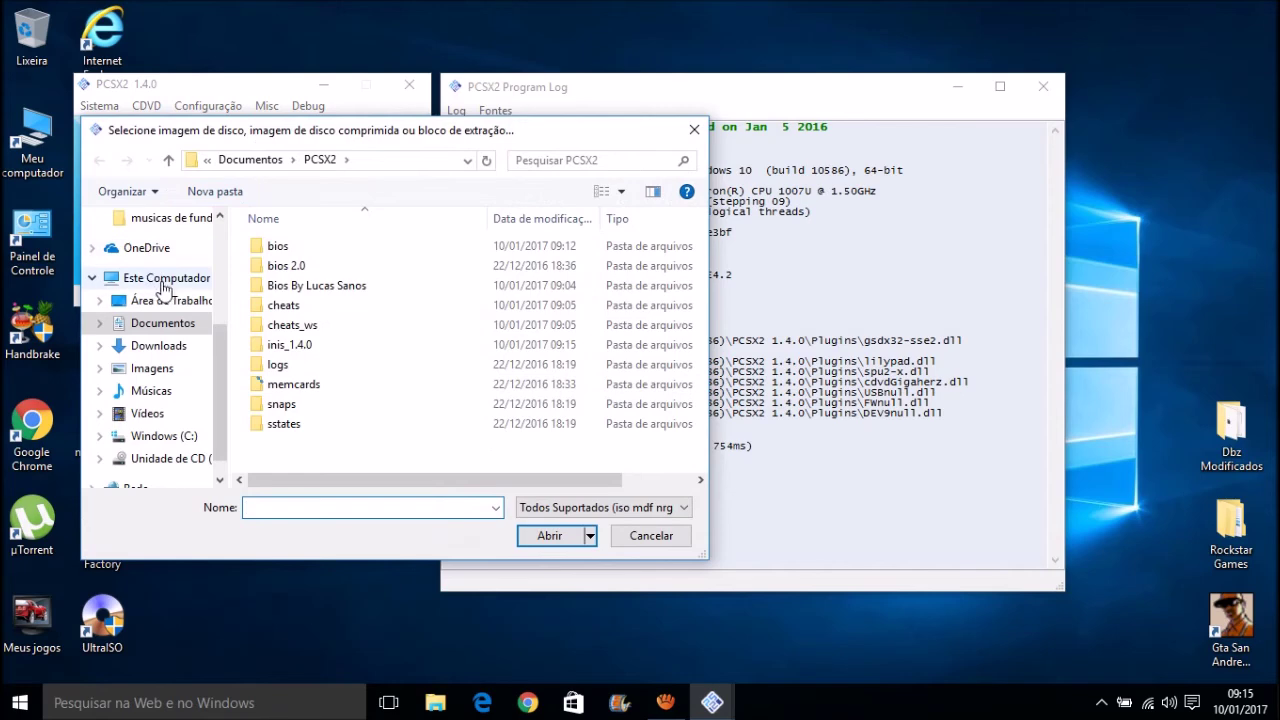
{"action": "left_click", "coordinate": [166, 299]}
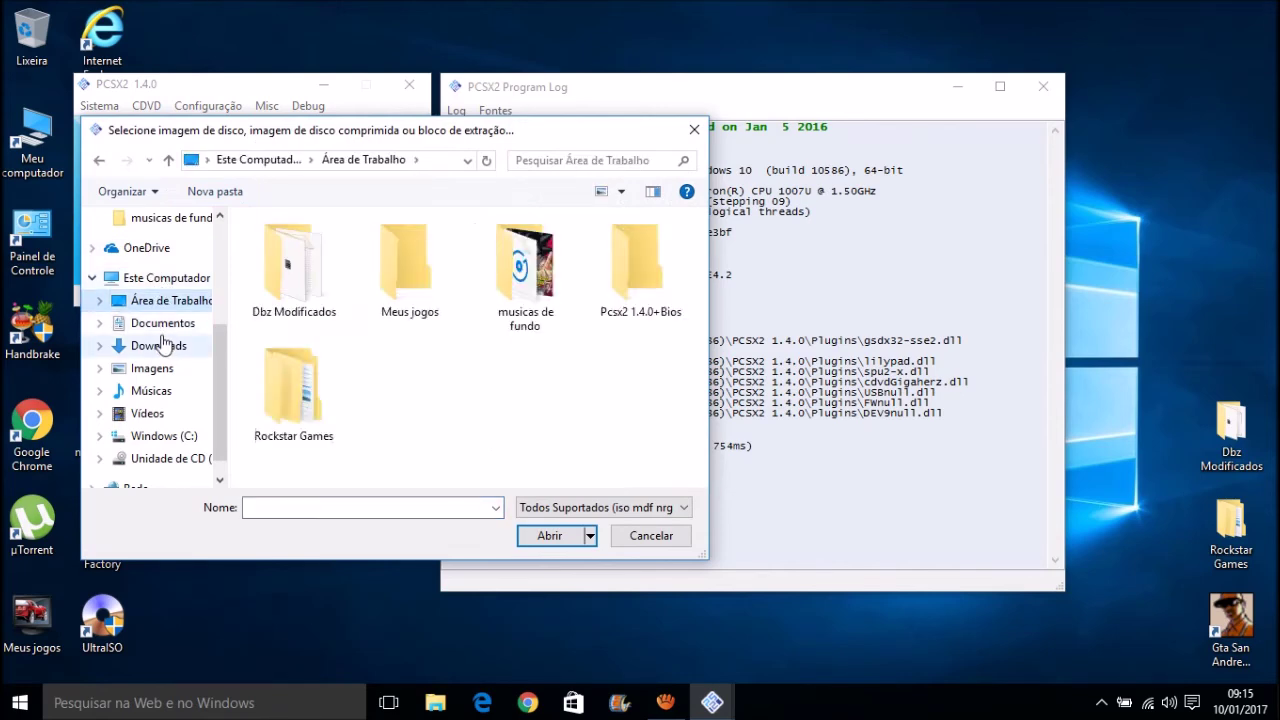
{"action": "left_click", "coordinate": [158, 345]}
{"action": "left_click", "coordinate": [290, 262]}
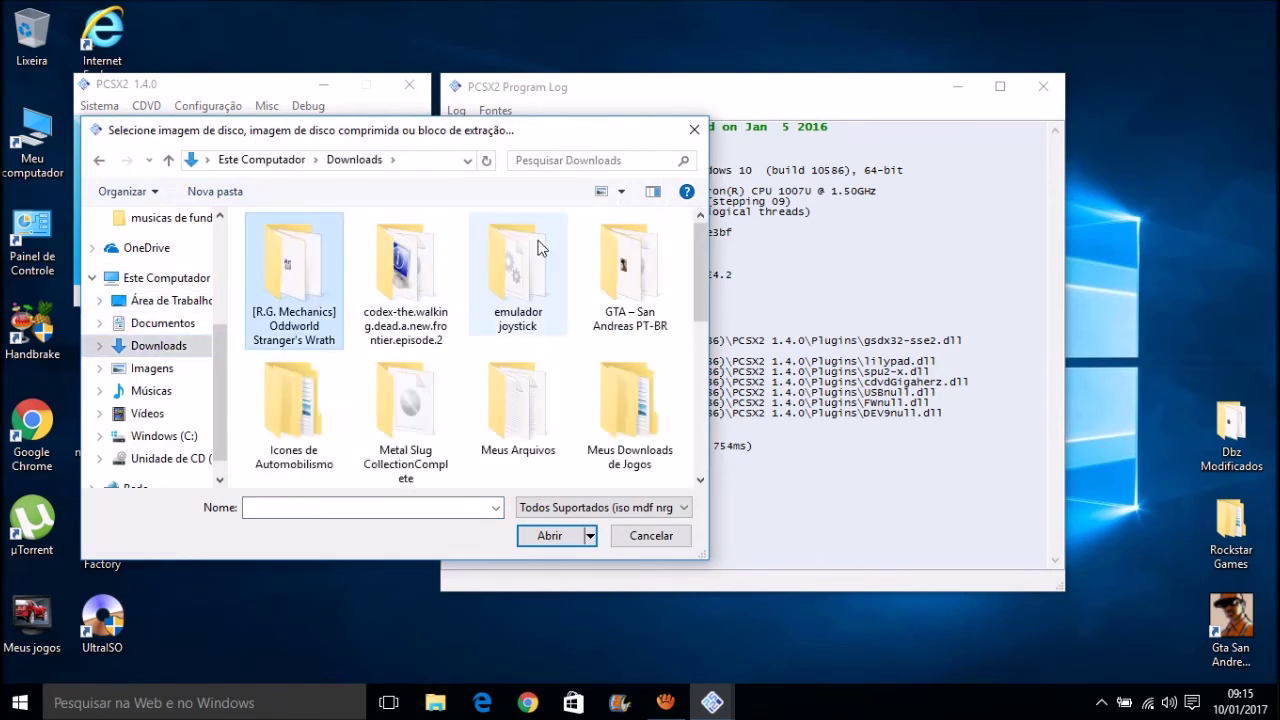
{"action": "left_click", "coordinate": [694, 129]}
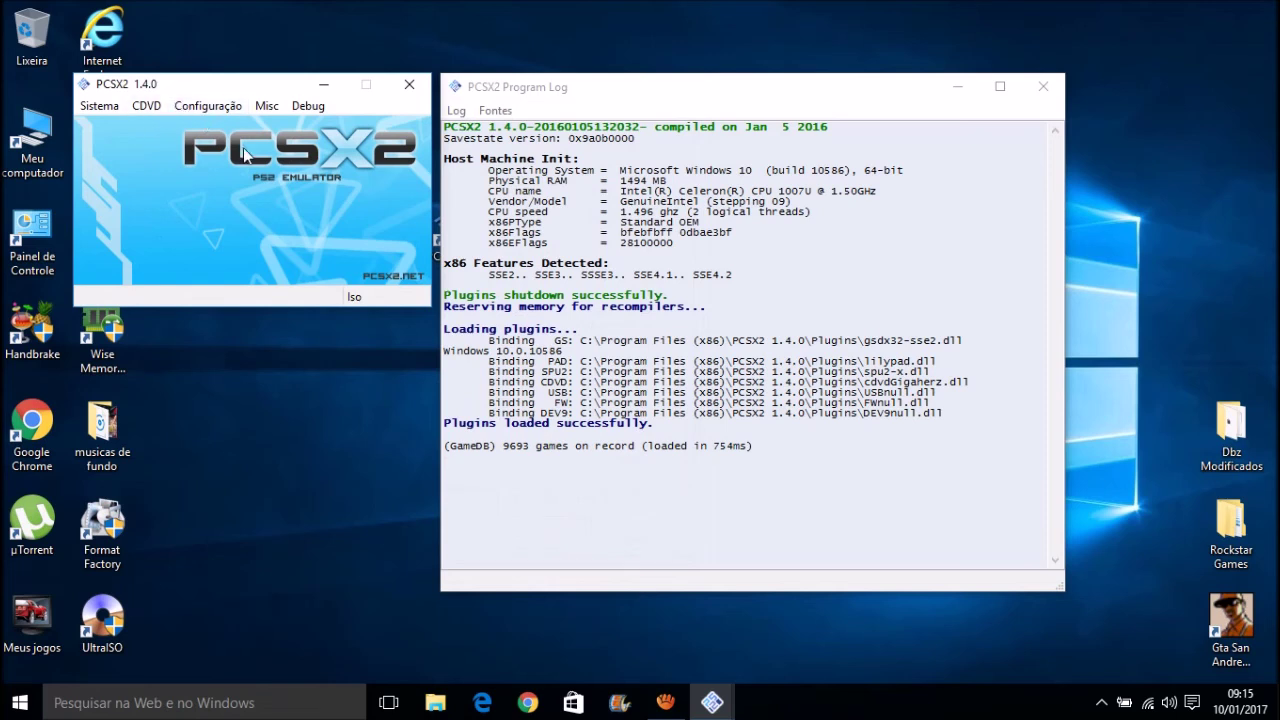
{"action": "left_click", "coordinate": [254, 408]}
{"action": "left_click_drag", "start_coordinate": [254, 408], "coordinate": [332, 570]}
{"action": "mouse_move", "coordinate": [357, 614]}
{"action": "left_mouse_down"}
{"action": "mouse_move", "coordinate": [203, 337]}
{"action": "mouse_move", "coordinate": [373, 535]}
{"action": "mouse_move", "coordinate": [250, 359]}
{"action": "mouse_move", "coordinate": [366, 508]}
{"action": "mouse_move", "coordinate": [236, 334]}
{"action": "left_mouse_up"}
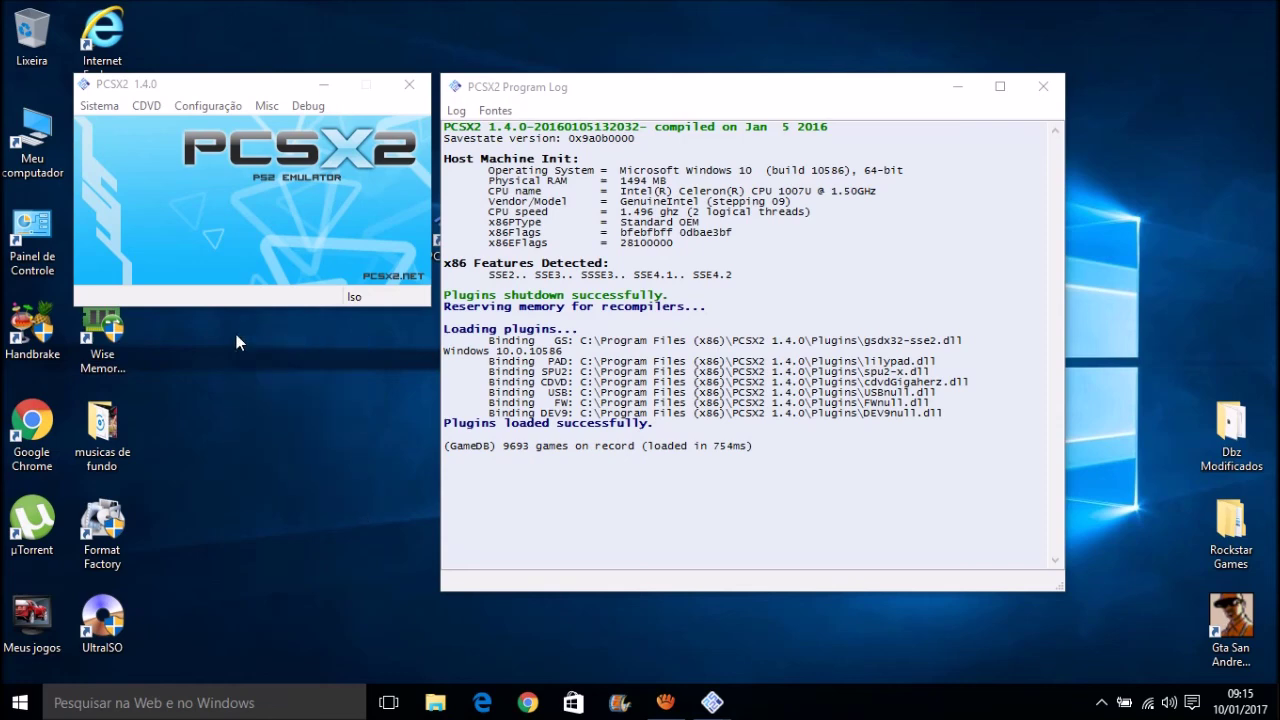
{"action": "left_click", "coordinate": [157, 102]}
{"action": "mouse_move", "coordinate": [99, 105]}
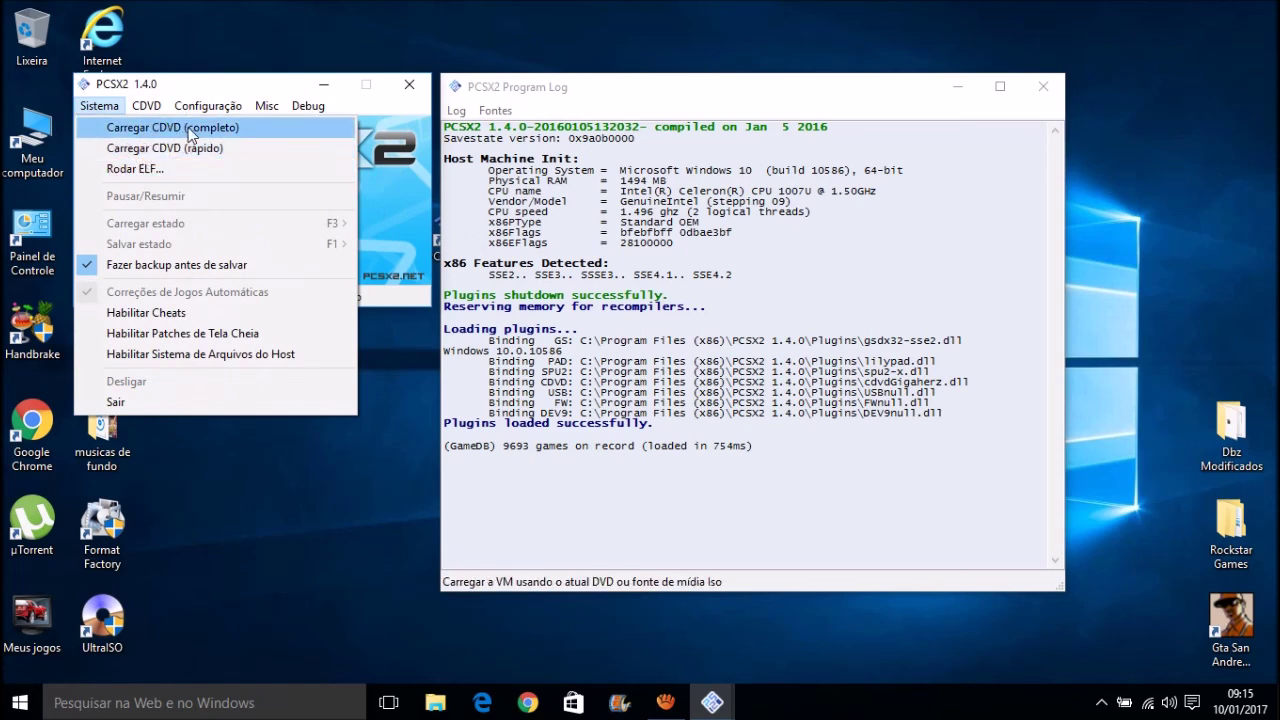
{"action": "left_click", "coordinate": [394, 190]}
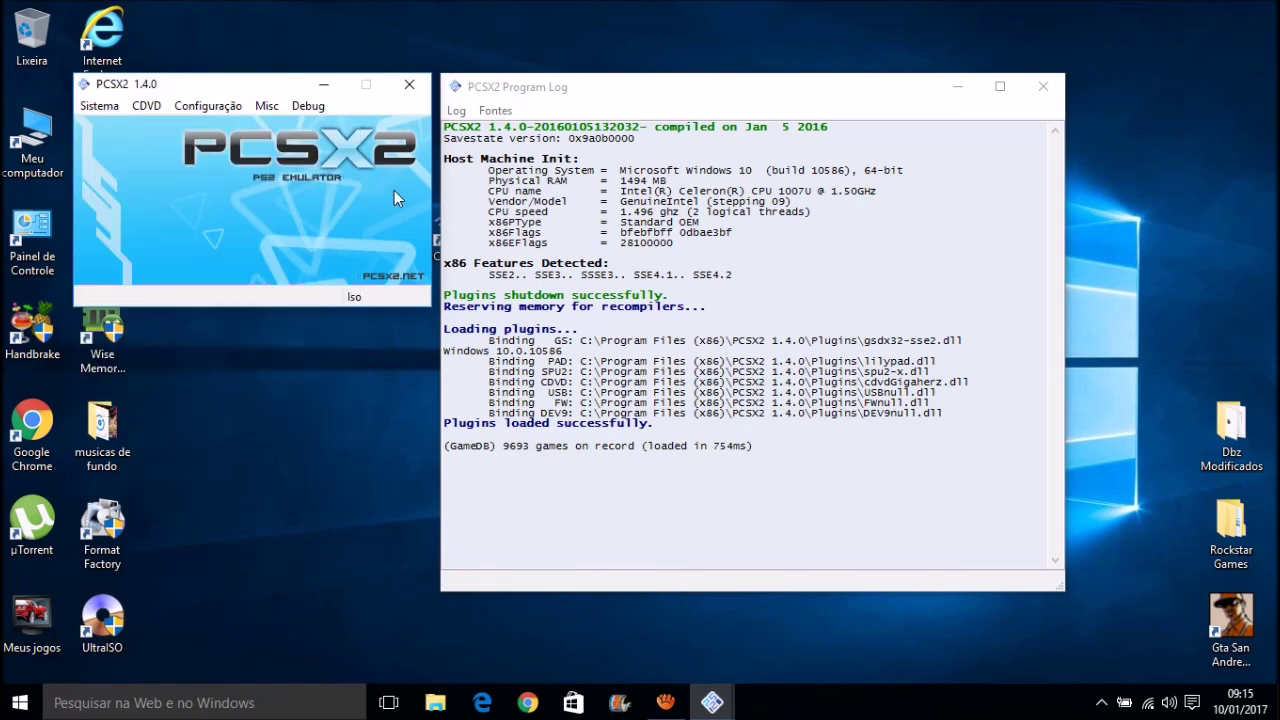
- Exit the PCSX2 emulator and return to the desktop
{"action": "left_click", "coordinate": [99, 105]}
{"action": "left_click", "coordinate": [162, 402]}
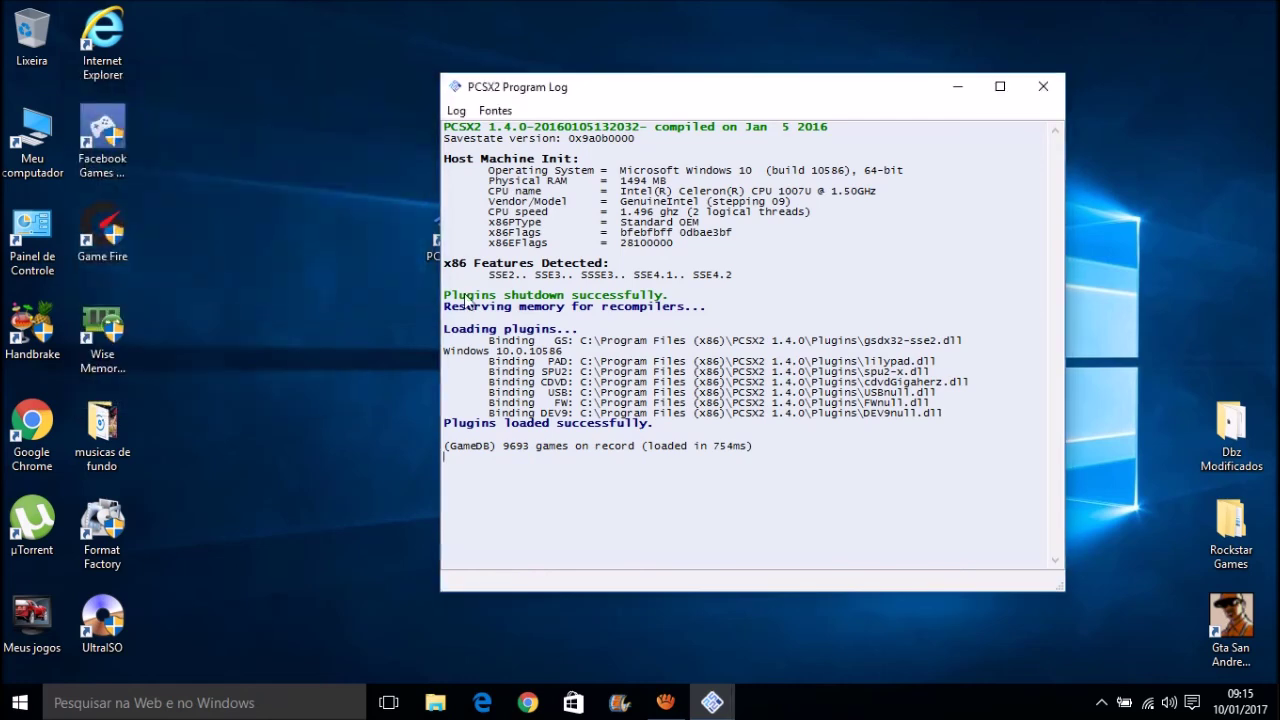
{"action": "left_click_drag", "start_coordinate": [743, 406], "coordinate": [859, 353]}
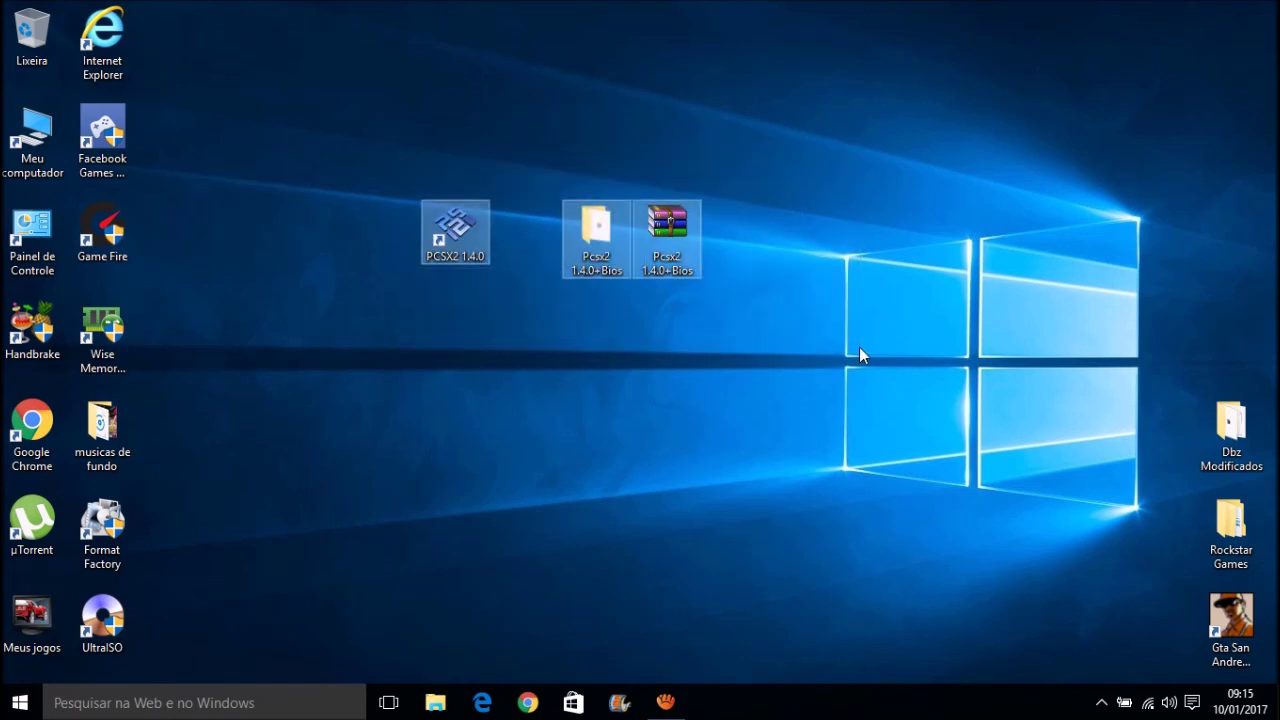